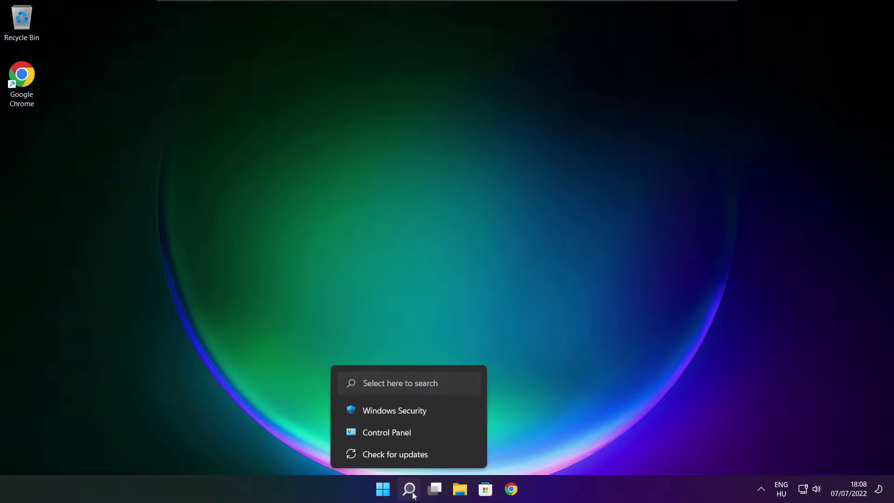
Search Windows for 'device manager'
{"action": "left_click", "coordinate": [412, 494]}
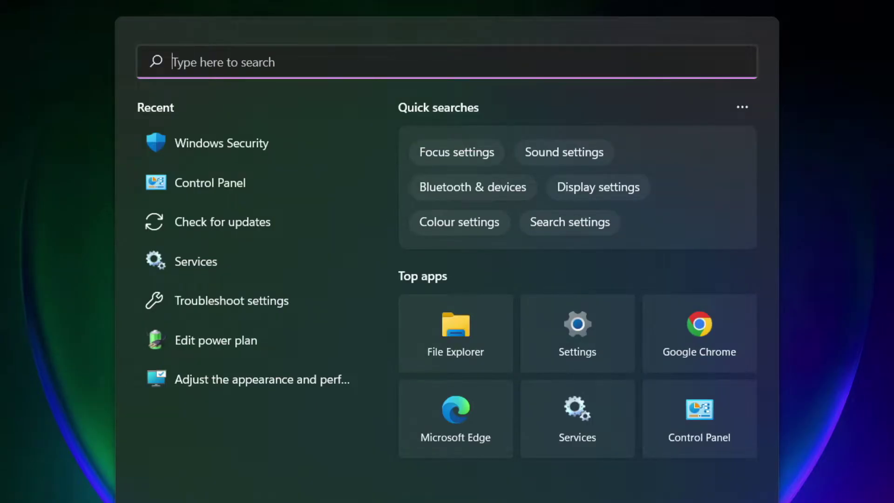
{"action": "type", "text": "devic"}
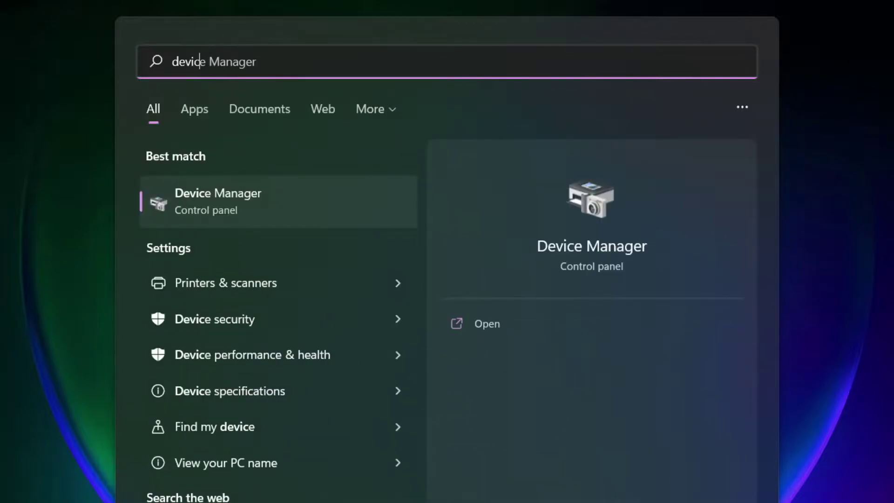
{"action": "type", "text": "e manager"}
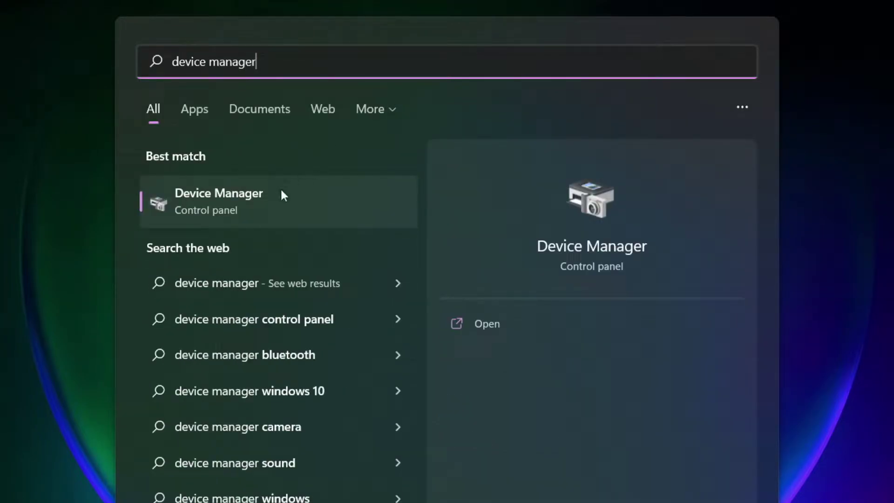
Open Device Manager maximized and auto-update the VMware SVGA 3D display driver, which is already current
{"action": "left_click", "coordinate": [328, 210]}
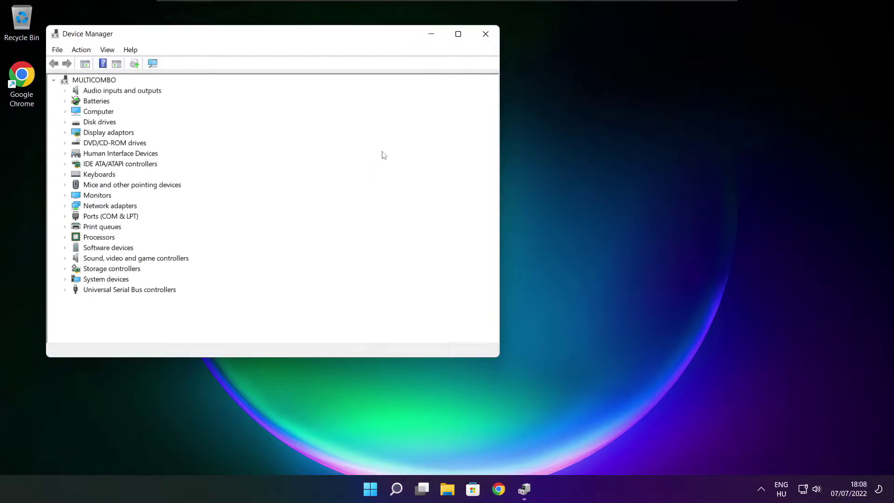
{"action": "left_click", "coordinate": [458, 34]}
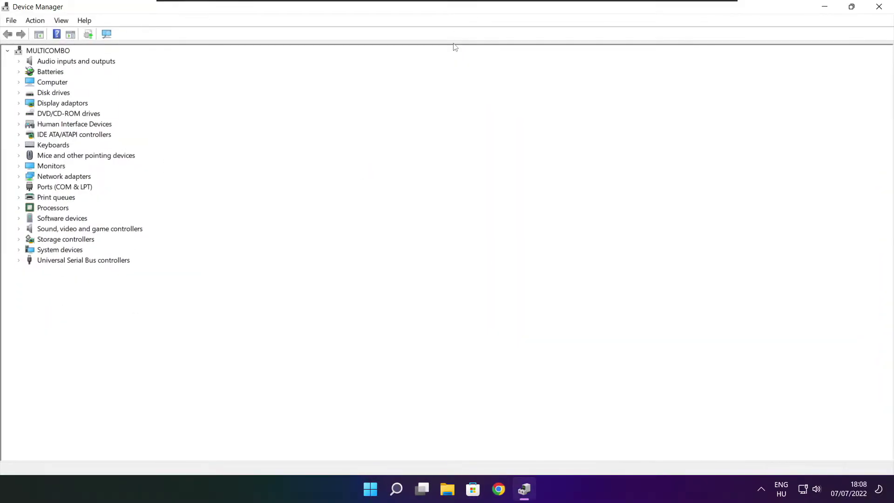
{"action": "left_click", "coordinate": [51, 103]}
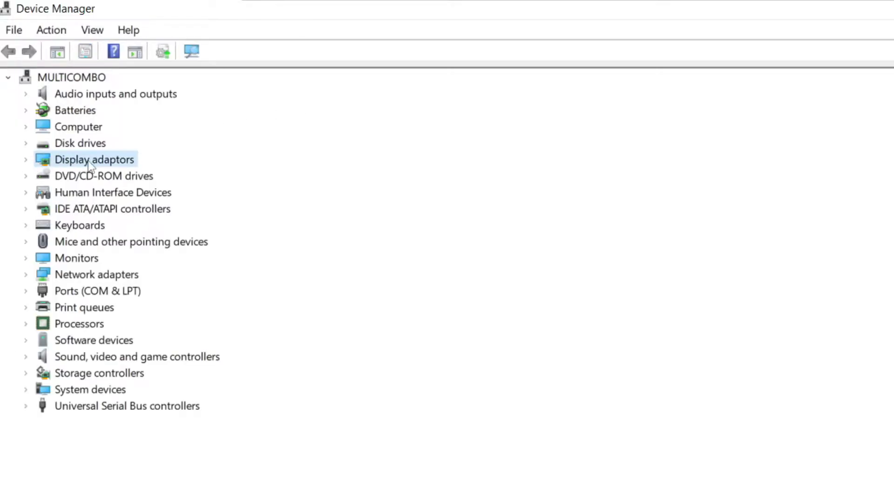
{"action": "left_click", "coordinate": [26, 160]}
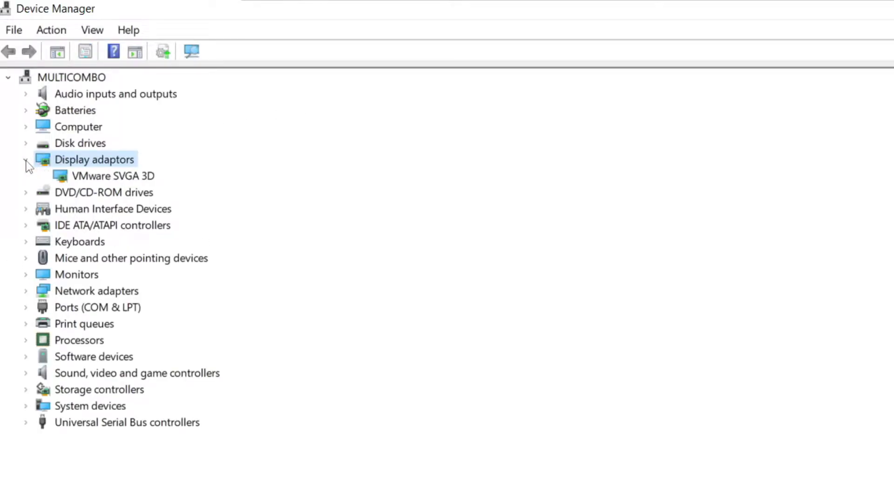
{"action": "left_click", "coordinate": [104, 176]}
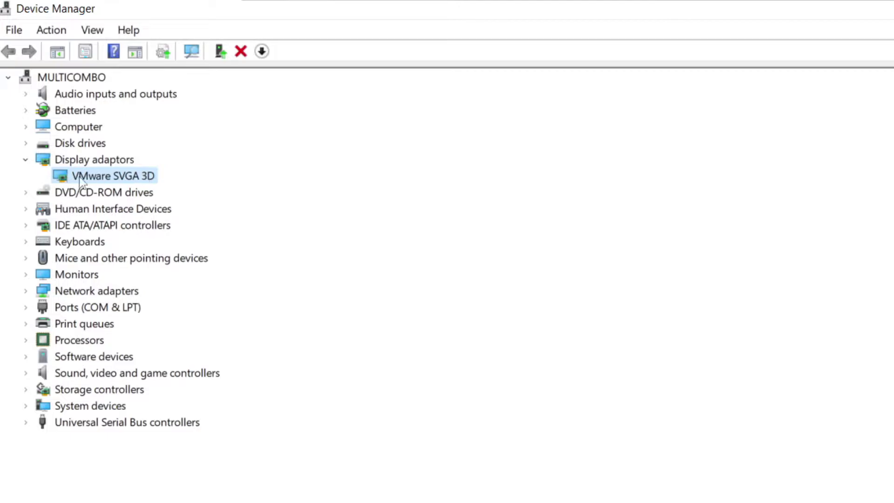
{"action": "right_click", "coordinate": [95, 177]}
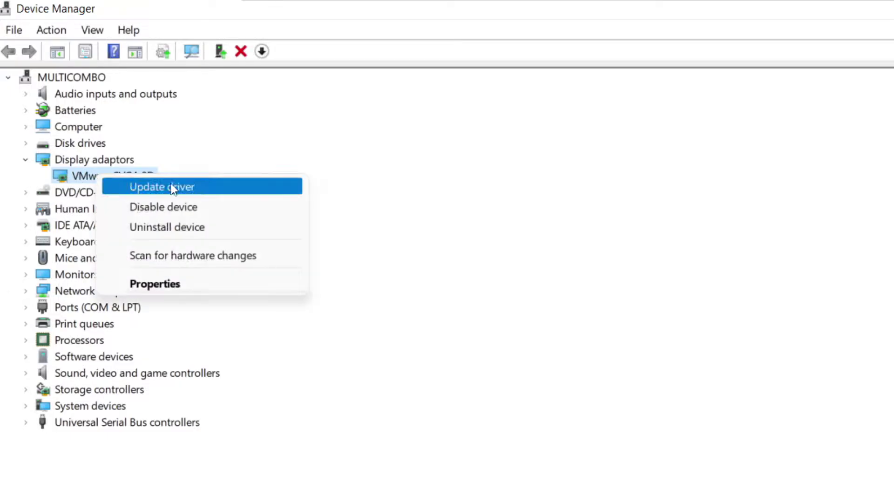
{"action": "left_click", "coordinate": [195, 188]}
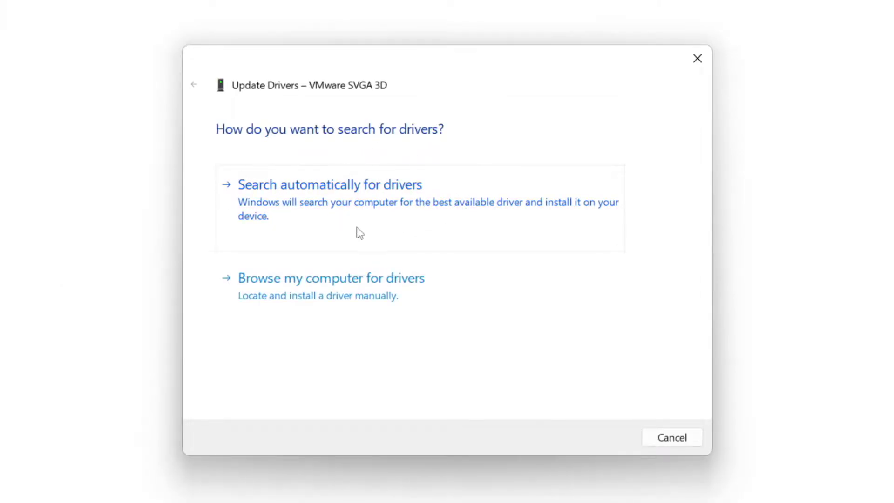
{"action": "left_click", "coordinate": [393, 211]}
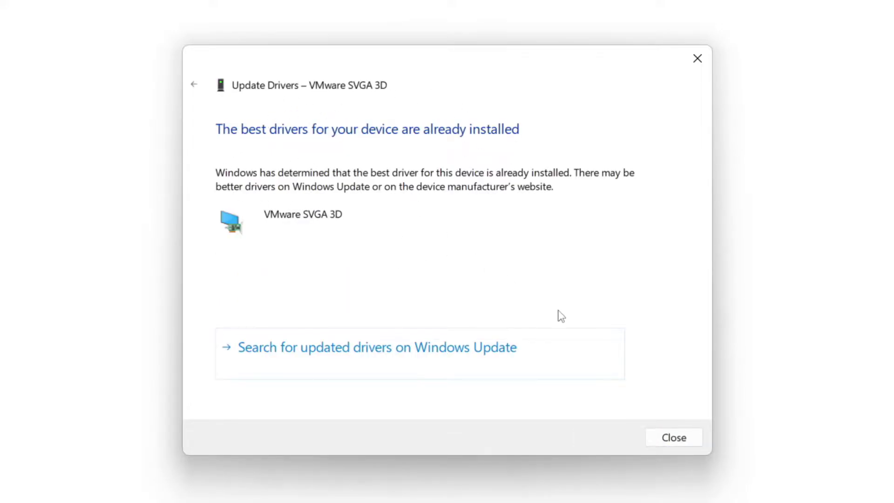
{"action": "left_click", "coordinate": [669, 440]}
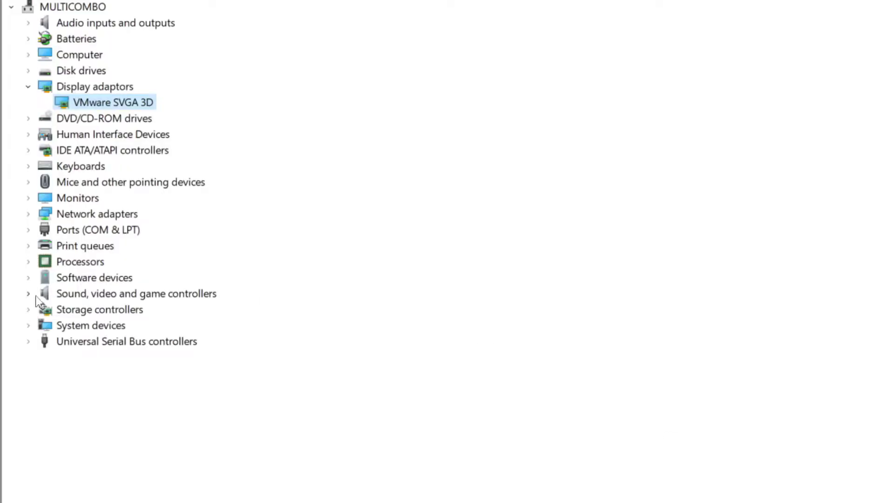
Auto-update the High Definition Audio Device driver, find it already current, and close Device Manager
{"action": "left_click", "coordinate": [36, 295]}
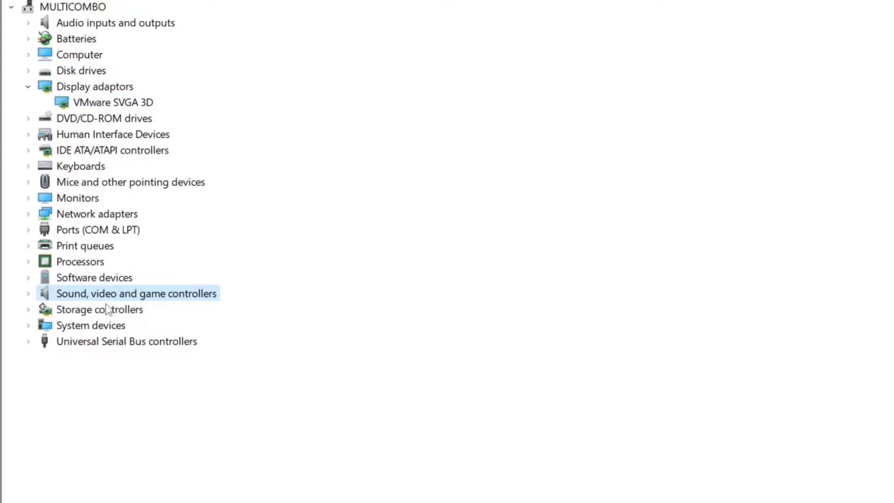
{"action": "left_click", "coordinate": [28, 293]}
{"action": "left_click", "coordinate": [172, 312]}
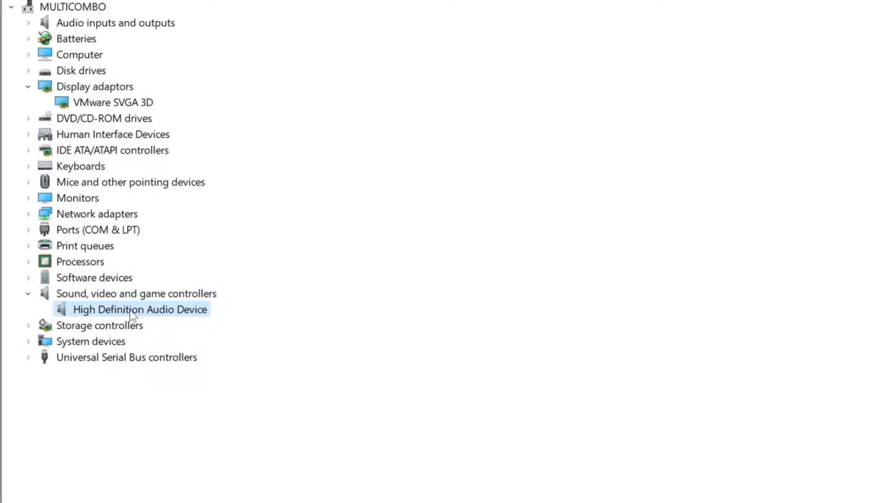
{"action": "right_click", "coordinate": [133, 315]}
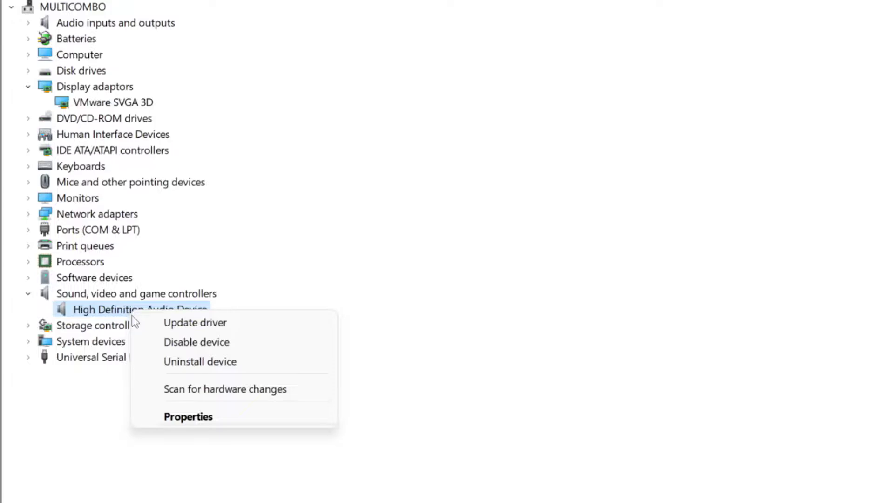
{"action": "left_click", "coordinate": [265, 329]}
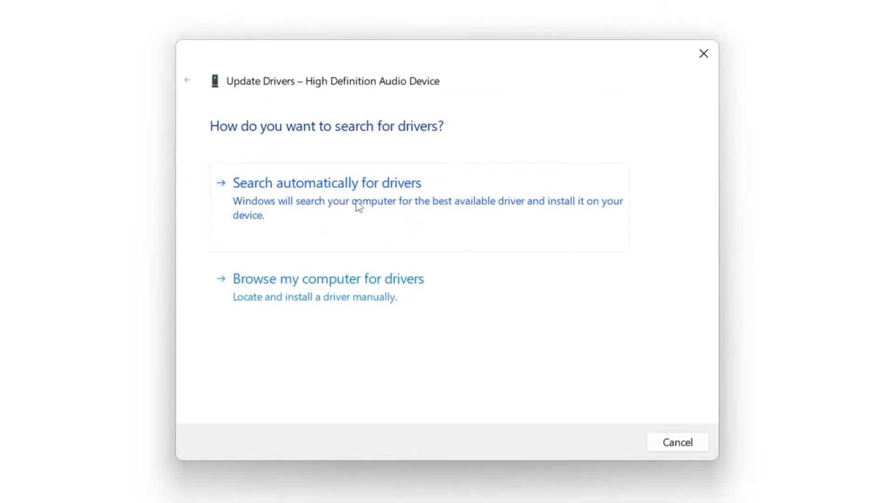
{"action": "left_click", "coordinate": [356, 201]}
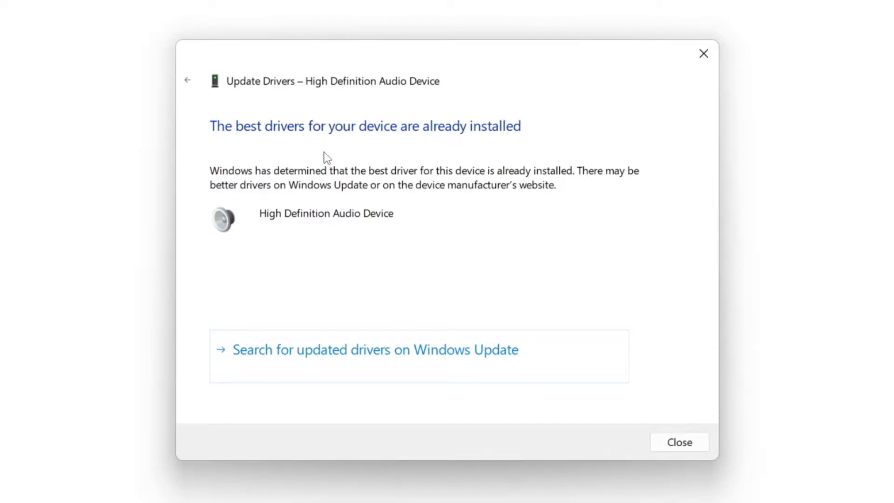
{"action": "left_click", "coordinate": [680, 442]}
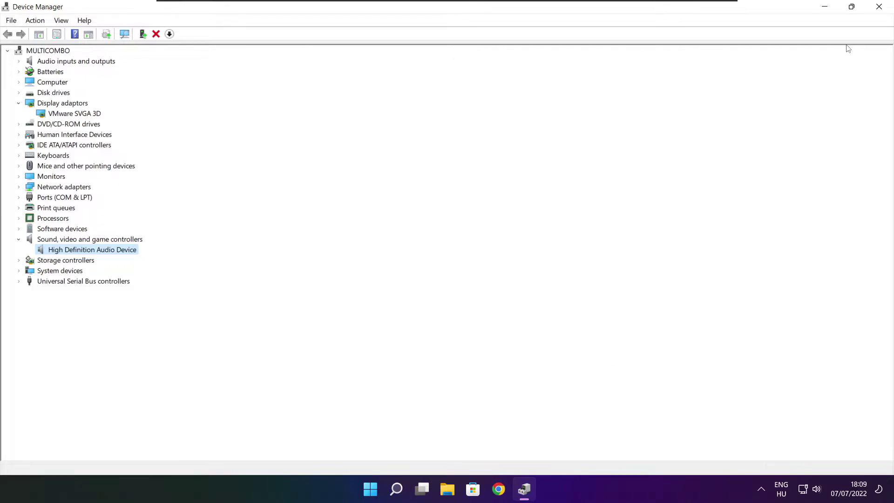
{"action": "left_click", "coordinate": [880, 7]}
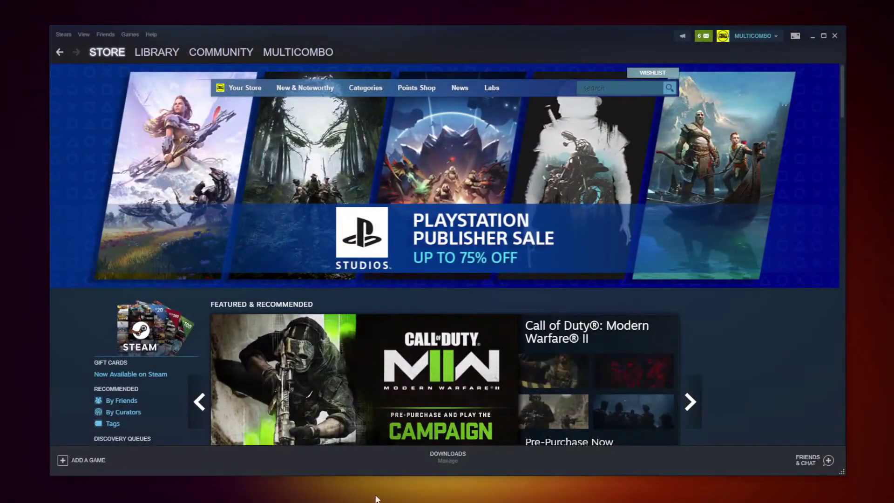
Verify integrity of the problem game's local files from its Steam library Properties
{"action": "left_click", "coordinate": [154, 54]}
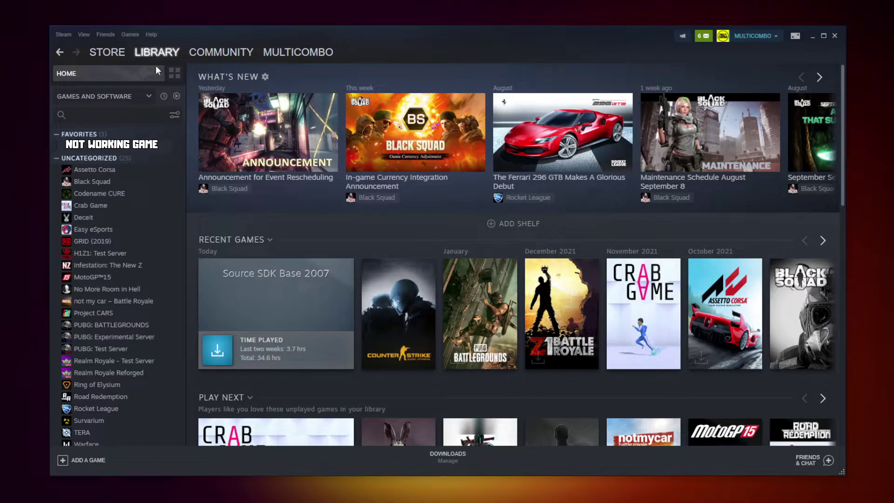
{"action": "right_click", "coordinate": [167, 149]}
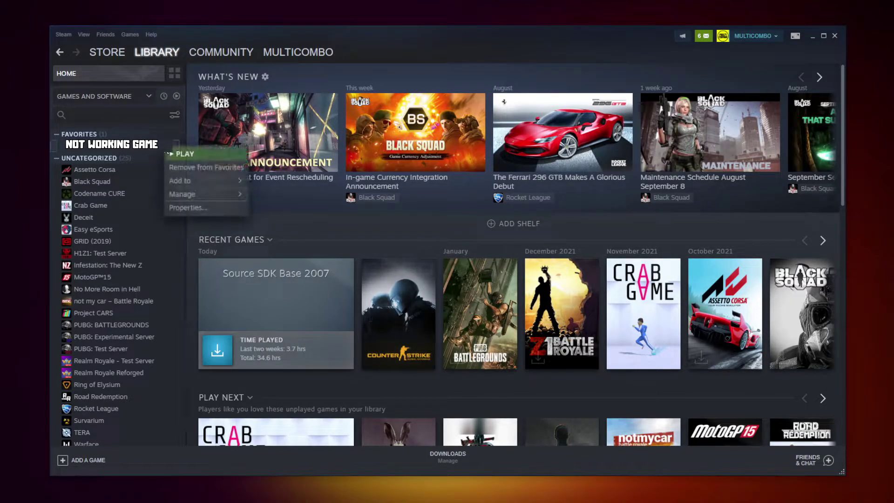
{"action": "left_click", "coordinate": [199, 209]}
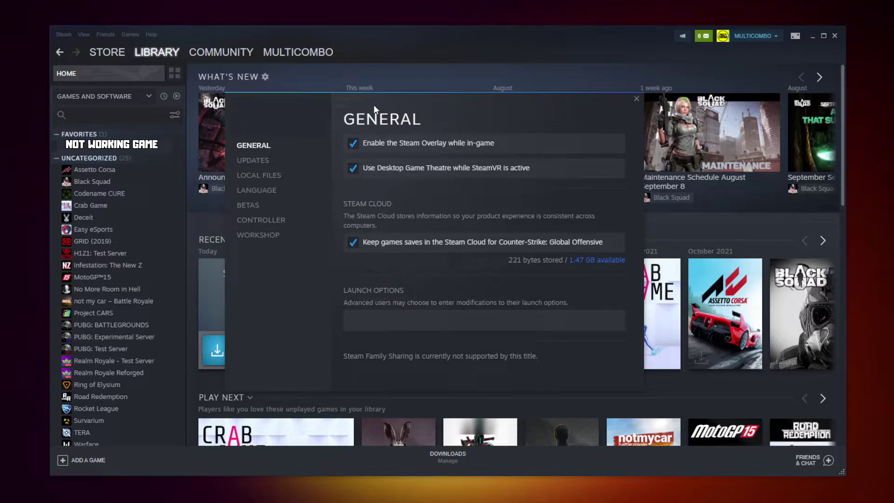
{"action": "left_click", "coordinate": [262, 177]}
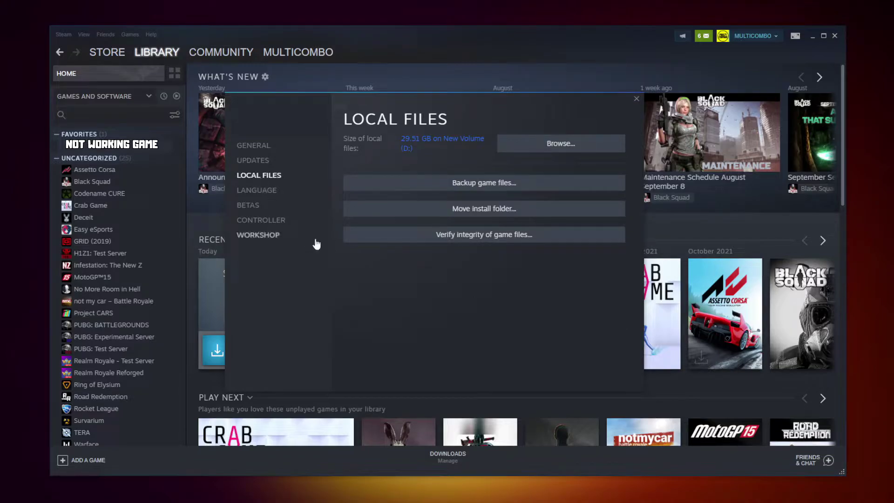
{"action": "left_click", "coordinate": [487, 237]}
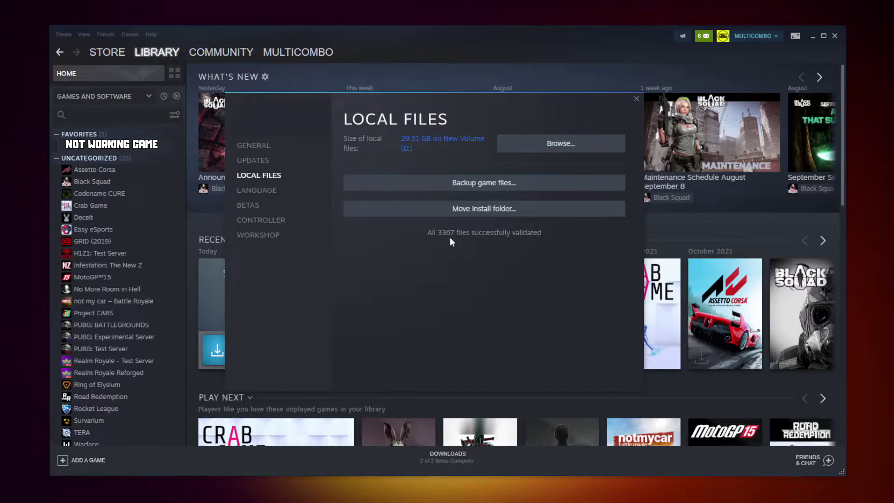
Set the game executable to Windows 8 compatibility, no fullscreen optimizations, run as administrator, and apply
{"action": "left_click", "coordinate": [540, 152]}
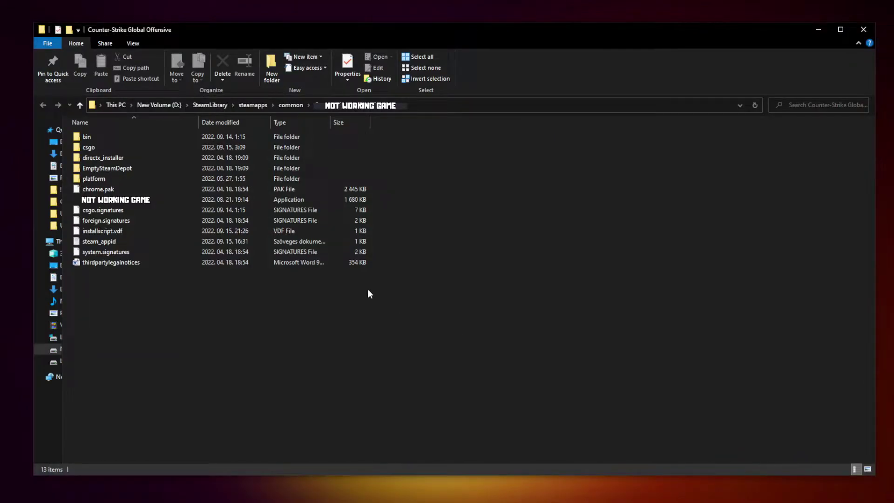
{"action": "left_click", "coordinate": [150, 201]}
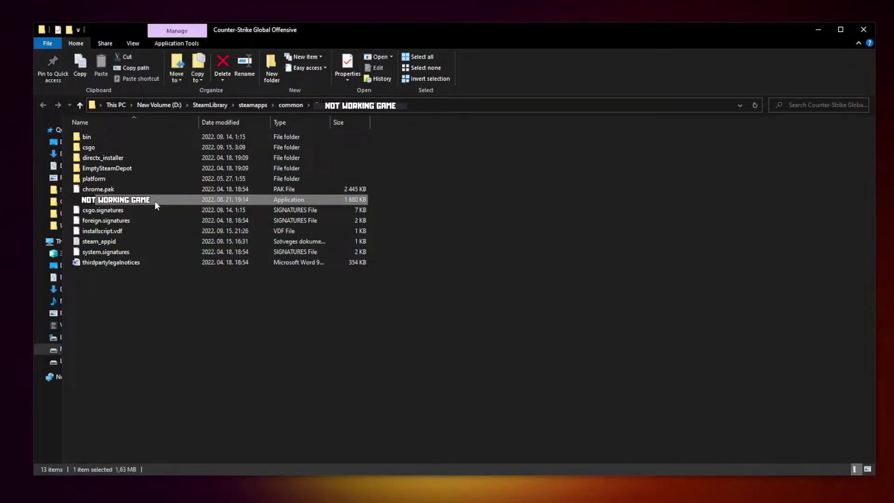
{"action": "right_click", "coordinate": [180, 204]}
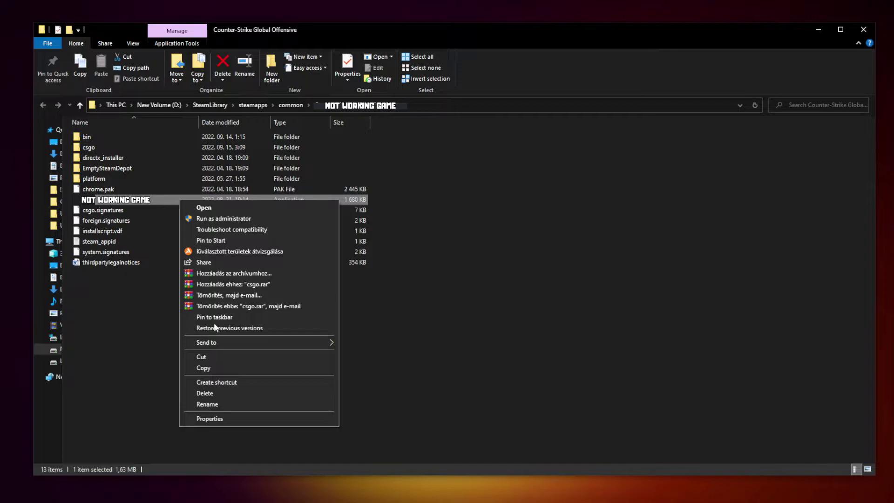
{"action": "left_click", "coordinate": [258, 417]}
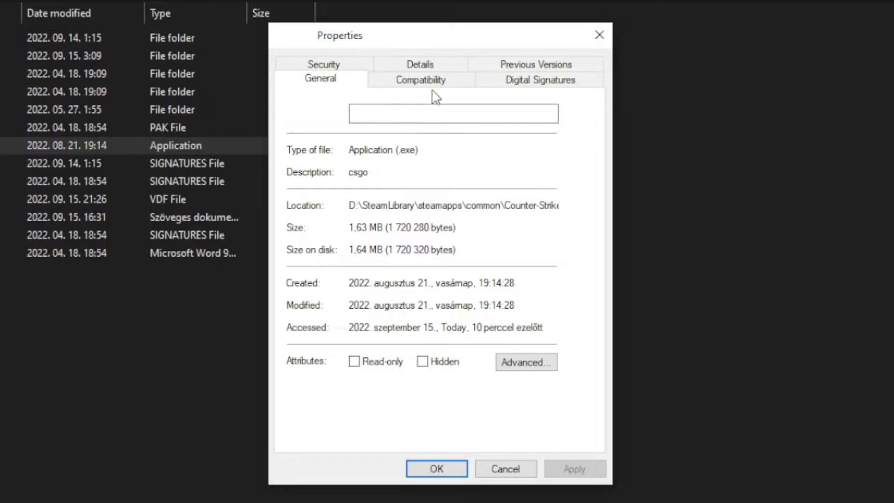
{"action": "left_click", "coordinate": [431, 85]}
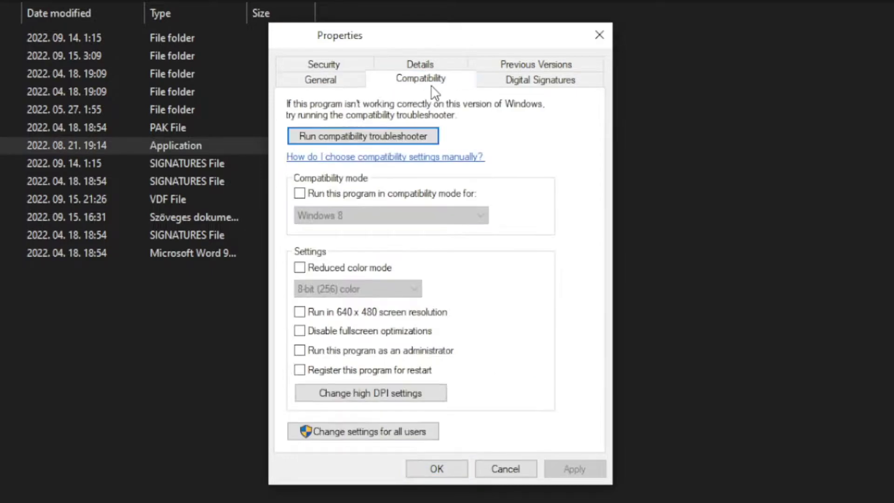
{"action": "left_click", "coordinate": [308, 194]}
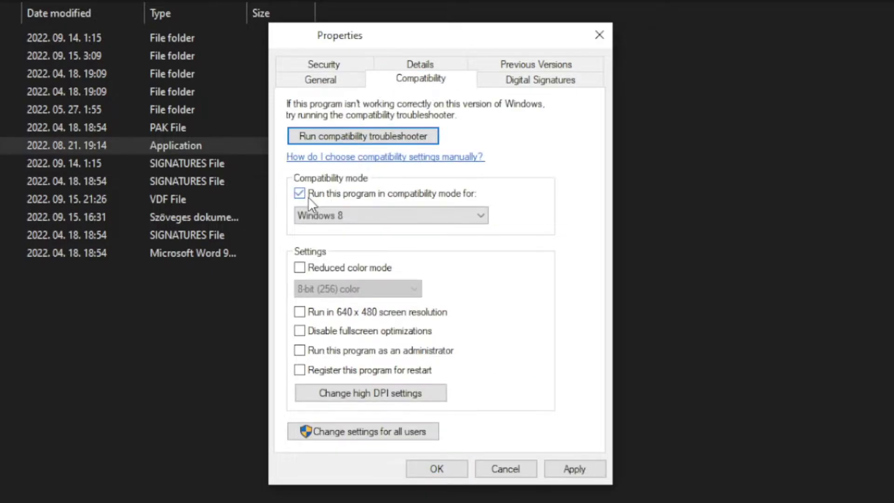
{"action": "left_click", "coordinate": [346, 215]}
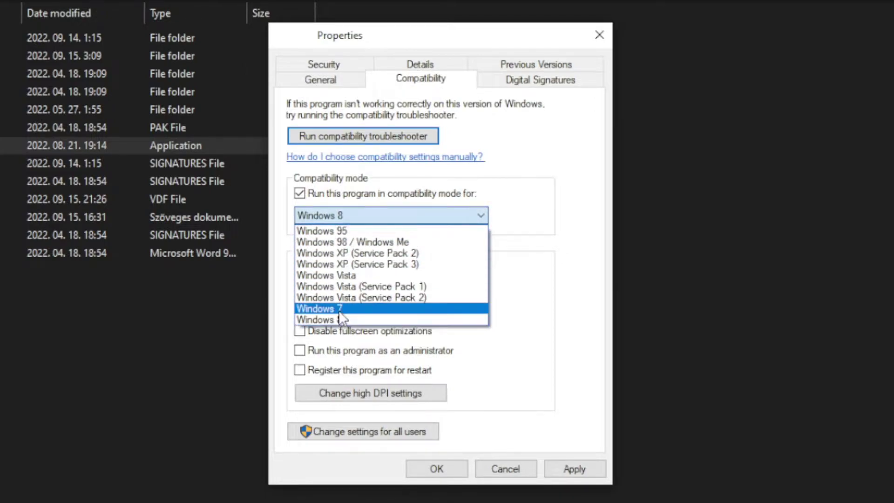
{"action": "left_click", "coordinate": [347, 318]}
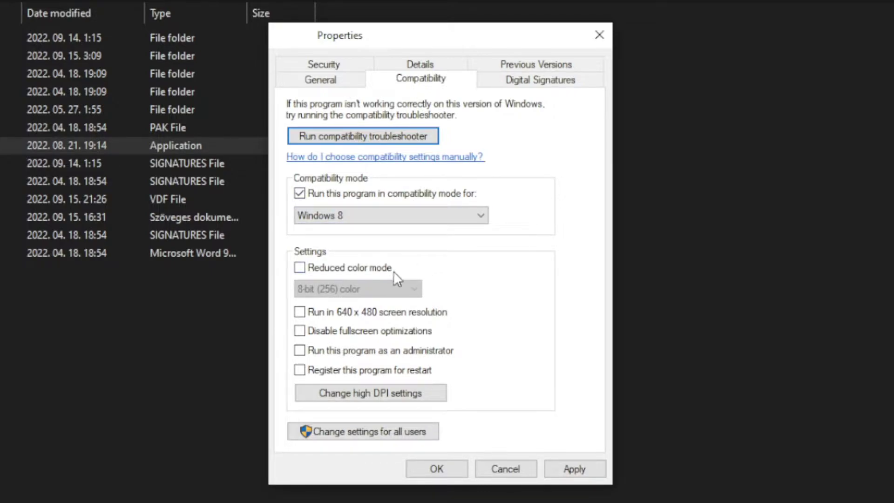
{"action": "left_click", "coordinate": [361, 334]}
{"action": "left_click", "coordinate": [432, 353]}
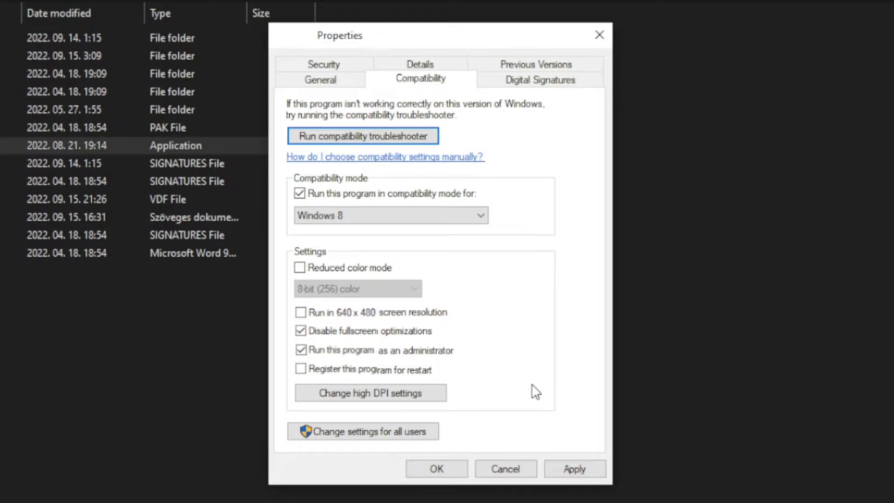
{"action": "left_click", "coordinate": [579, 468]}
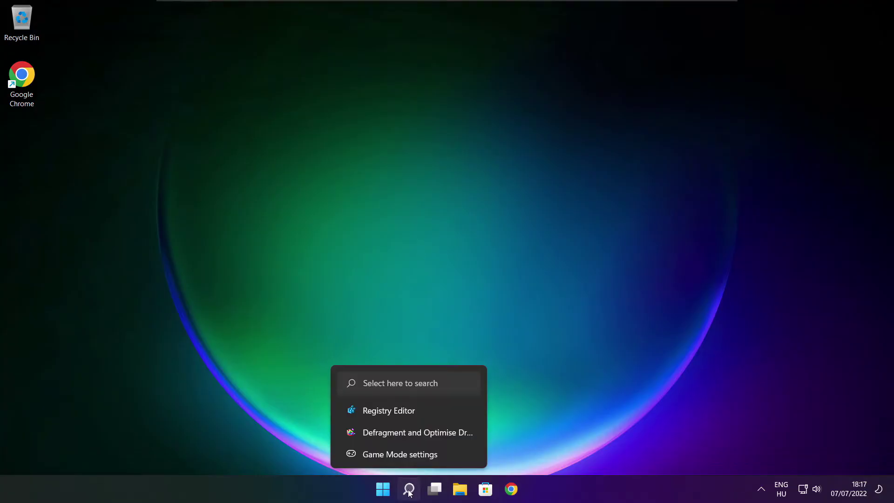
Check for Windows updates via the 'updates' search, confirm up to date, and close Settings
{"action": "left_click", "coordinate": [408, 490]}
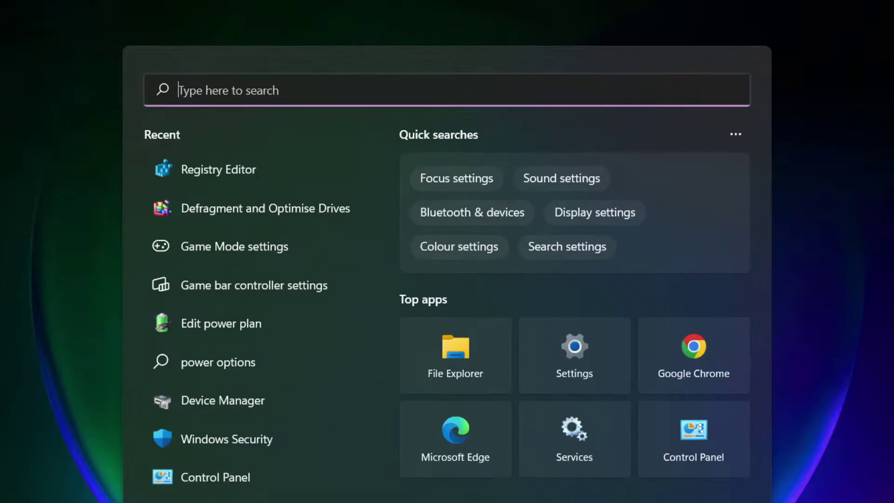
{"action": "type", "text": "updates"}
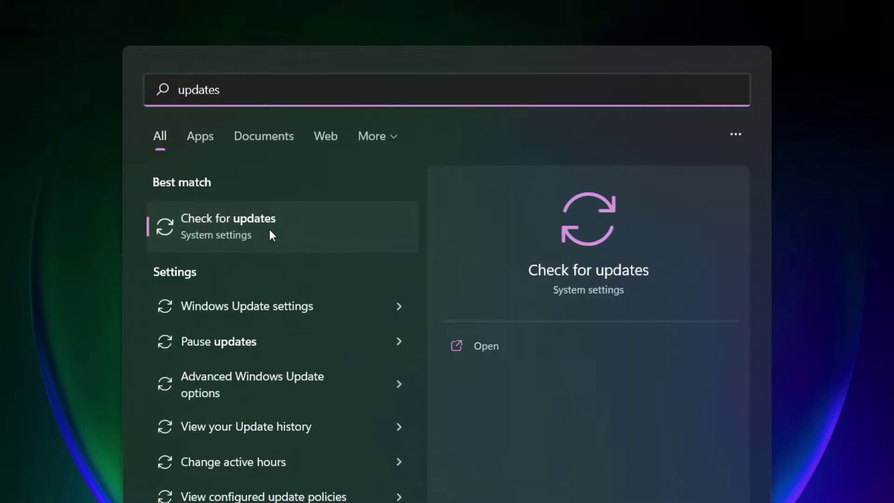
{"action": "left_click", "coordinate": [269, 227]}
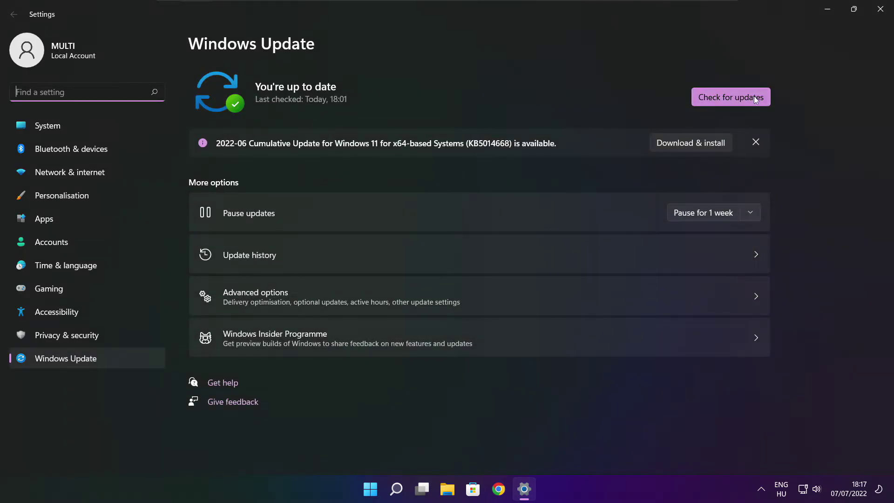
{"action": "left_click", "coordinate": [730, 97]}
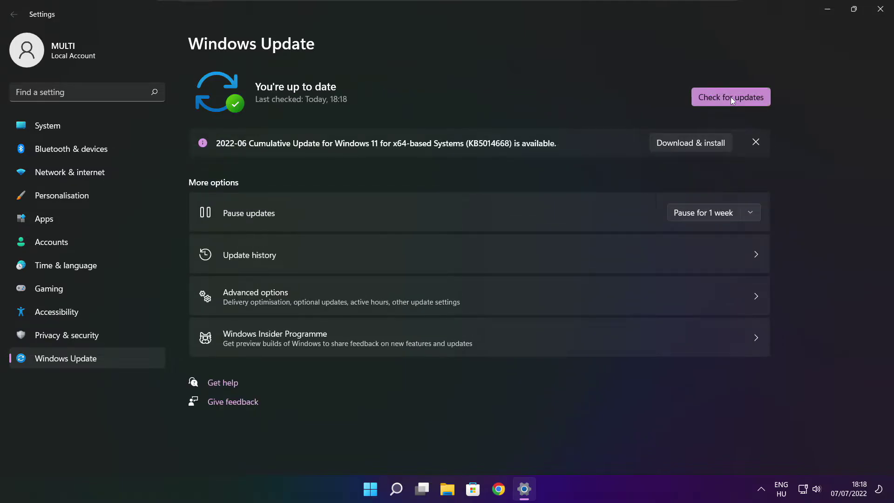
{"action": "left_click", "coordinate": [879, 13]}
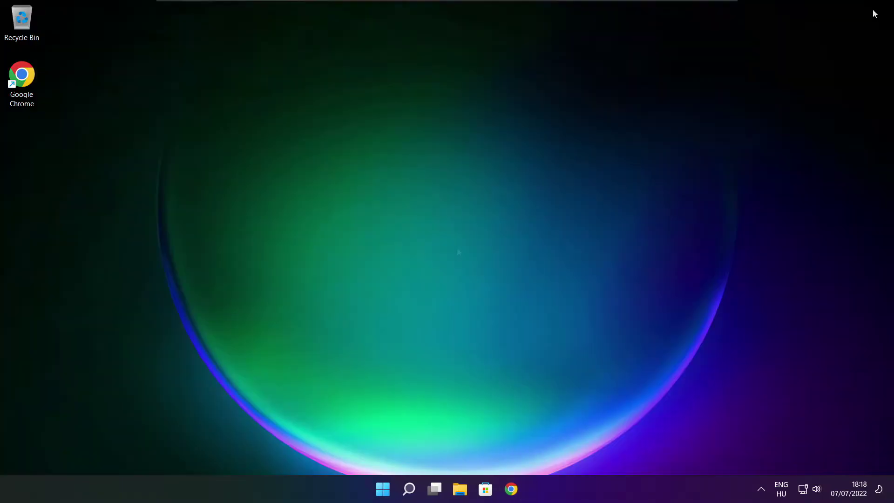
Download dxwebsetup.exe, the DirectX End-User Runtime Web Installer, from the restored Chrome page
{"action": "left_click", "coordinate": [512, 491]}
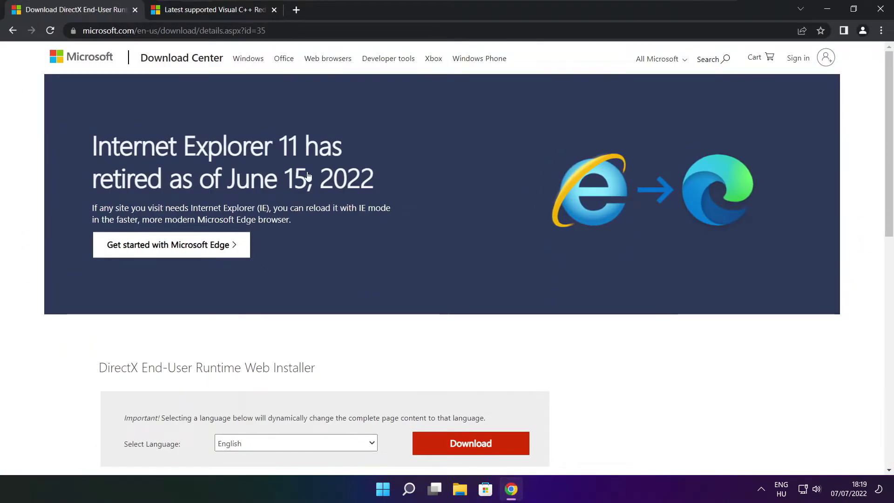
{"action": "left_click", "coordinate": [279, 30]}
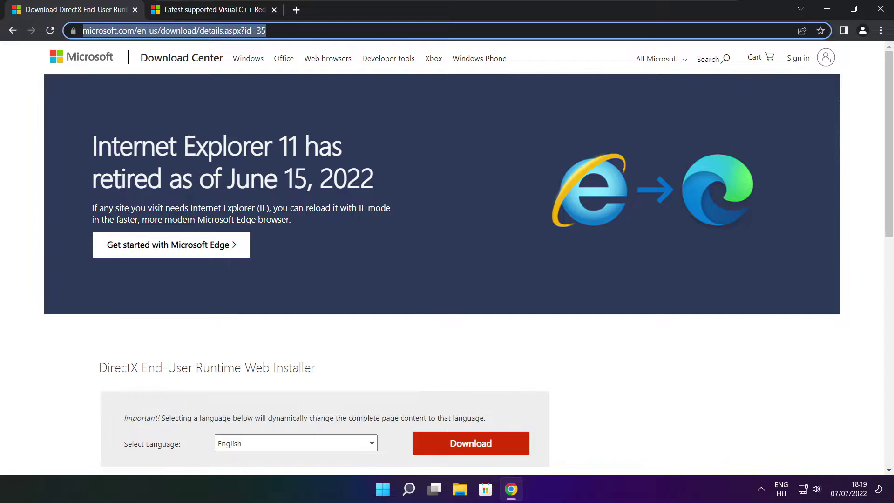
{"action": "left_click", "coordinate": [311, 30]}
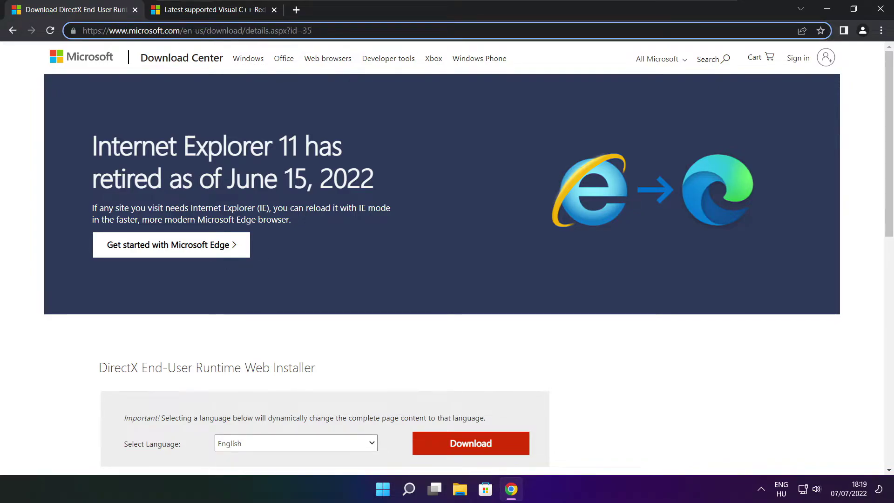
{"action": "left_click", "coordinate": [320, 335]}
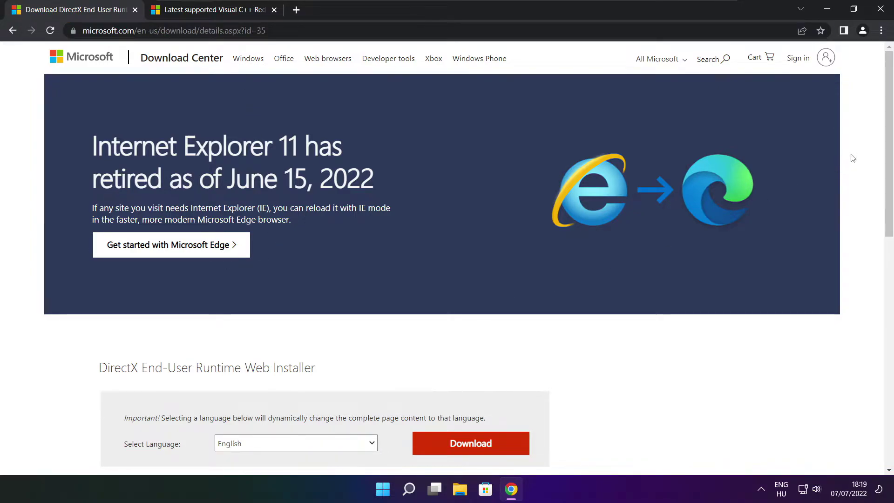
{"action": "scroll", "coordinate": [331, 200], "scroll_direction": "down", "scroll_amount": 4}
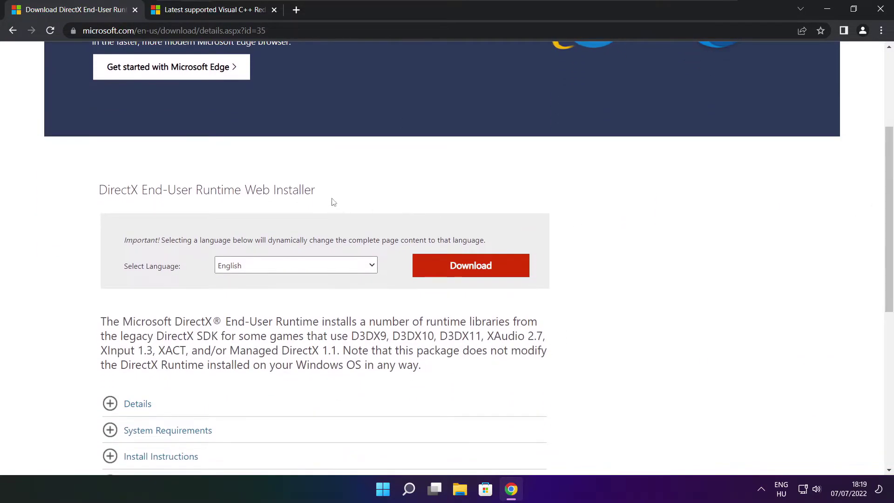
{"action": "left_click_drag", "start_coordinate": [331, 200], "coordinate": [142, 192]}
{"action": "left_click", "coordinate": [373, 197]}
{"action": "left_click", "coordinate": [480, 268]}
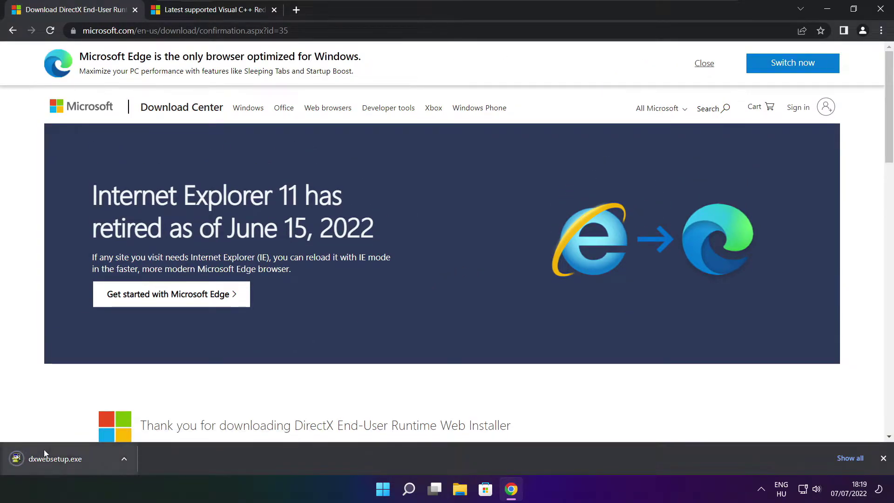
Run dxwebsetup.exe, accept the license, decline the Bing Bar, and install the DirectX components
{"action": "left_click", "coordinate": [84, 459]}
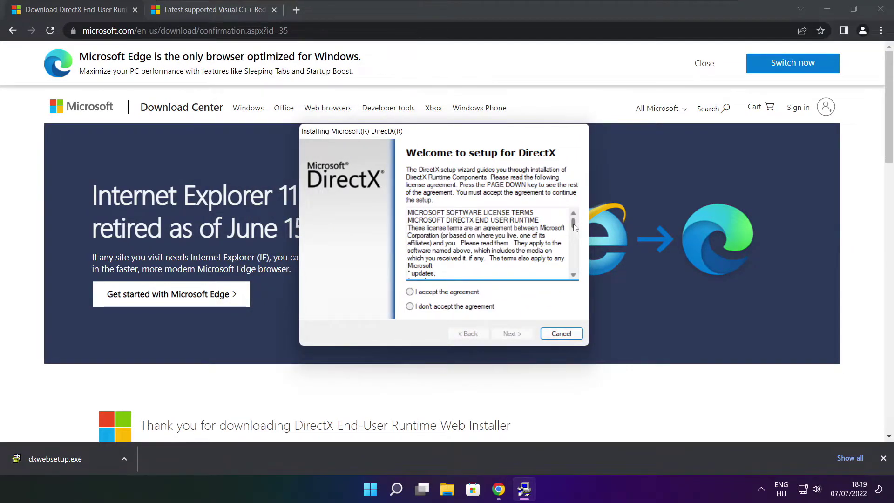
{"action": "left_click_drag", "start_coordinate": [573, 222], "coordinate": [573, 269]}
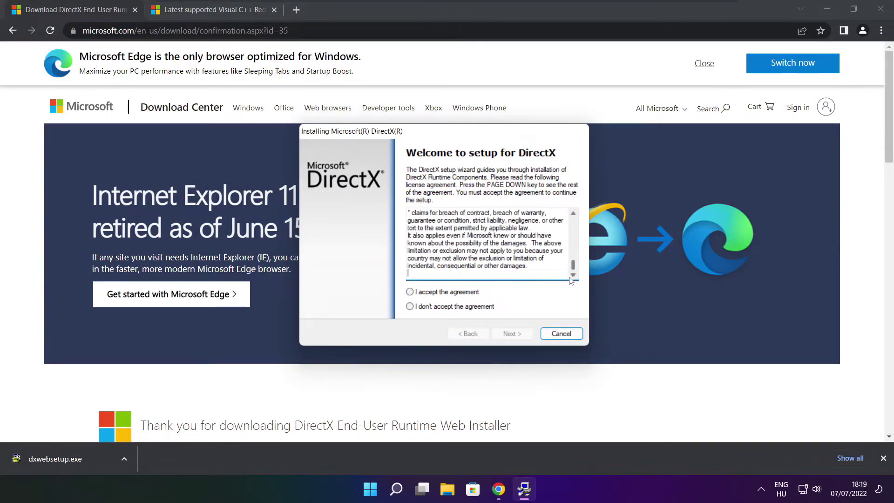
{"action": "left_click", "coordinate": [427, 293]}
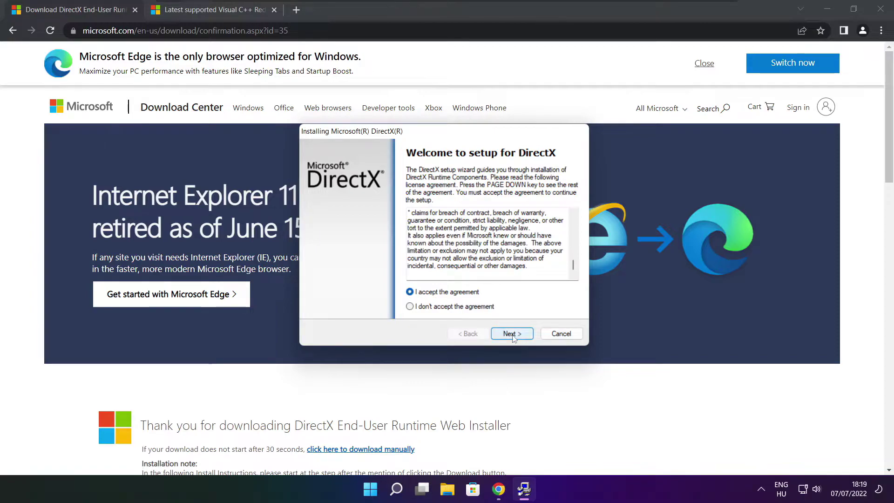
{"action": "left_click", "coordinate": [512, 334]}
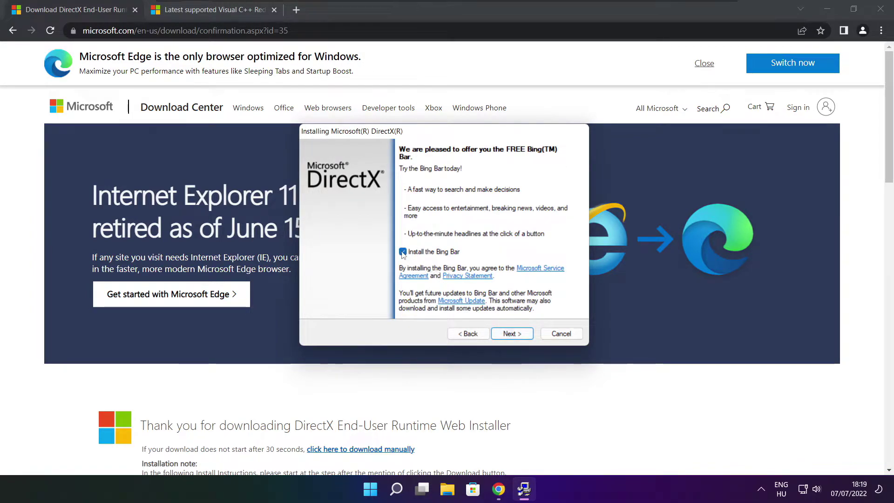
{"action": "left_click", "coordinate": [402, 252]}
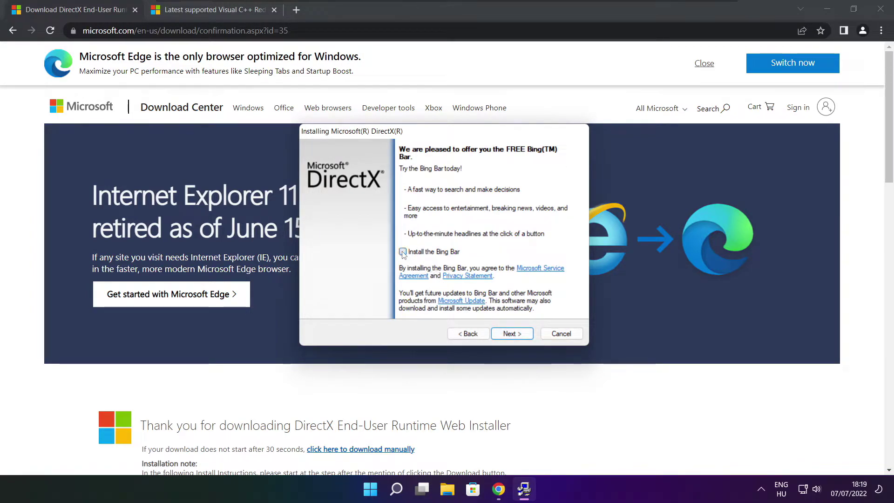
{"action": "left_click", "coordinate": [521, 337]}
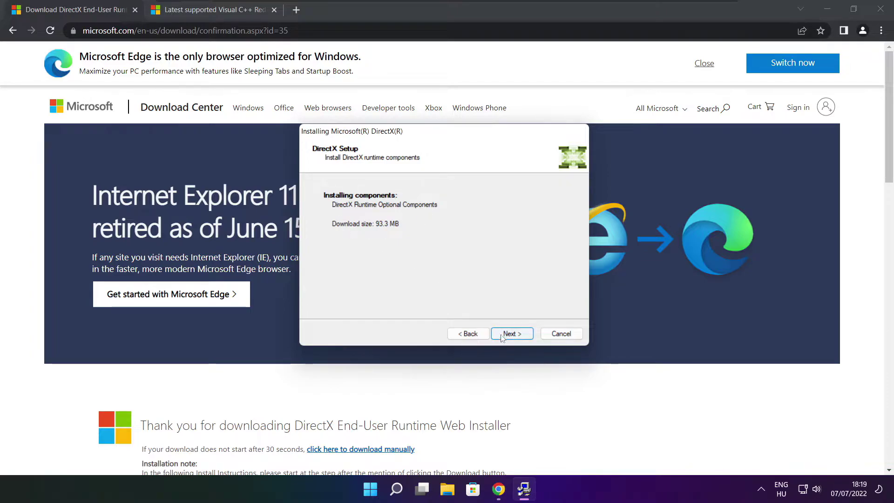
{"action": "left_click", "coordinate": [513, 335]}
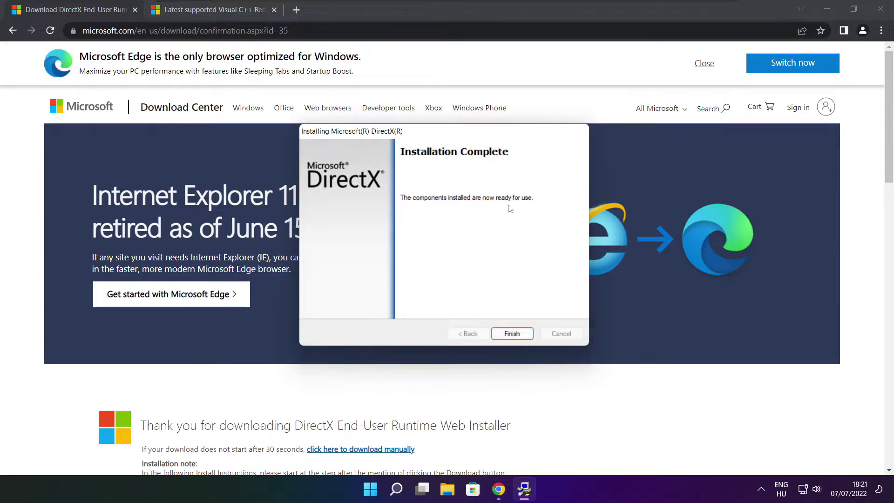
Finish the DirectX installer and close the DirectX download tab
{"action": "left_click", "coordinate": [512, 333]}
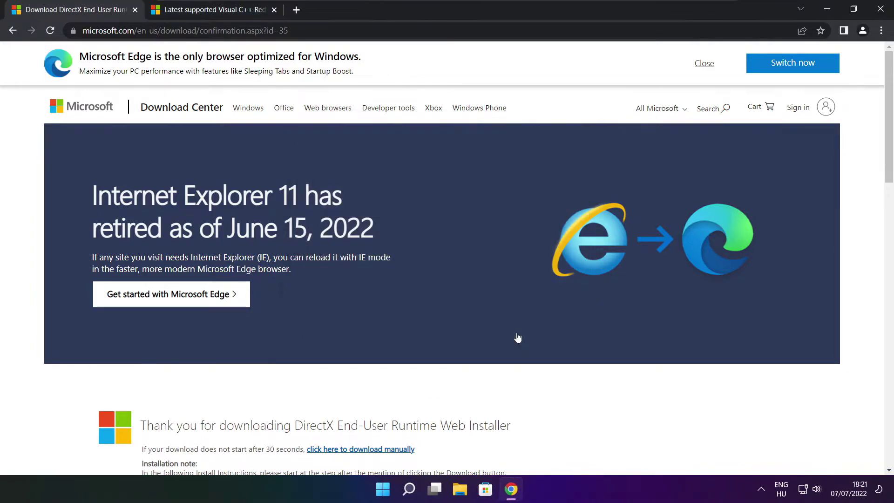
{"action": "left_click", "coordinate": [135, 11]}
{"action": "mouse_move", "coordinate": [386, 31]}
{"action": "left_mouse_down"}
{"action": "mouse_move", "coordinate": [82, 31]}
{"action": "mouse_move", "coordinate": [386, 30]}
{"action": "left_mouse_up"}
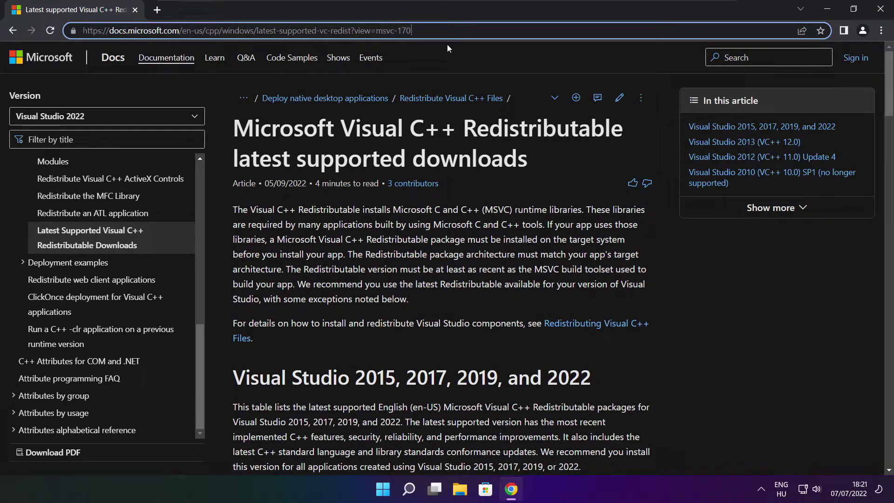
{"action": "left_click", "coordinate": [443, 57]}
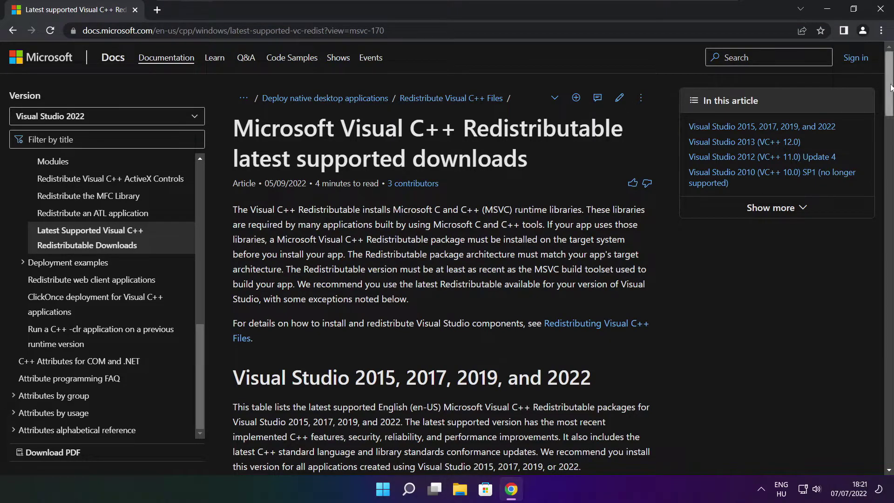
Download the ARM64, X86 and X64 Visual C++ redistributables and launch VC_redist.arm64.exe
{"action": "left_click_drag", "start_coordinate": [888, 87], "coordinate": [885, 129]}
{"action": "left_click_drag", "start_coordinate": [238, 230], "coordinate": [600, 317]}
{"action": "left_click", "coordinate": [600, 321]}
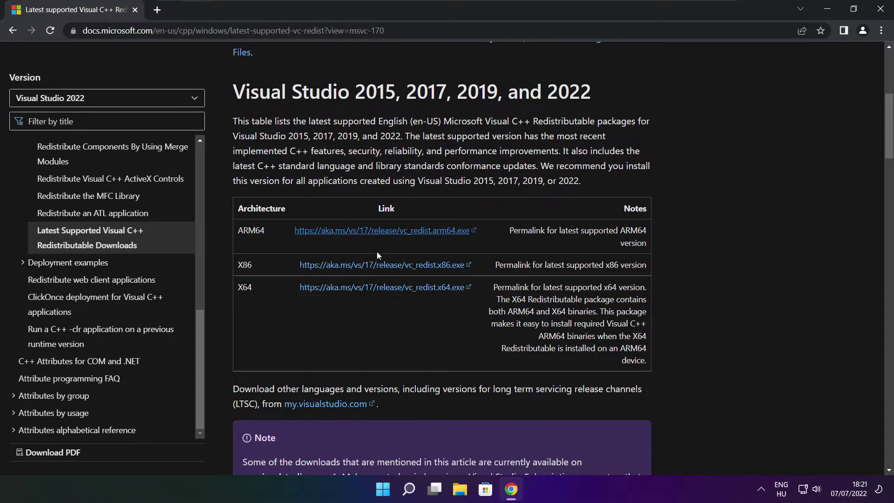
{"action": "left_click", "coordinate": [371, 232]}
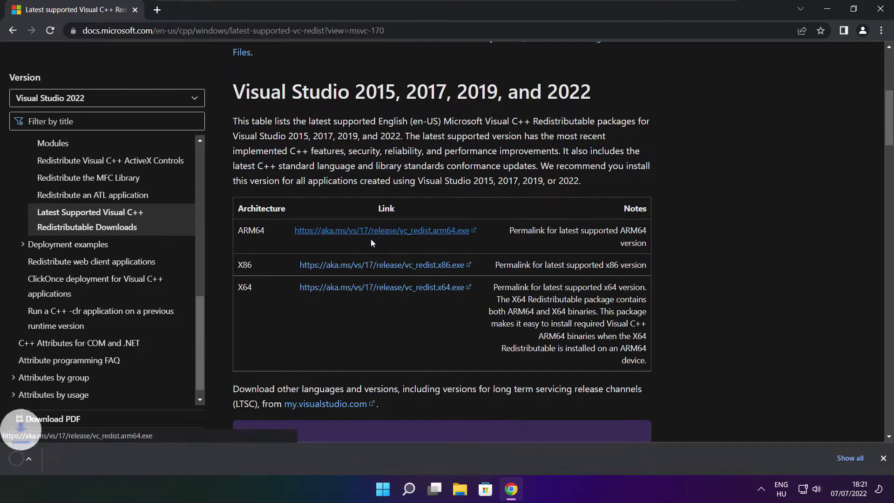
{"action": "left_click", "coordinate": [369, 268]}
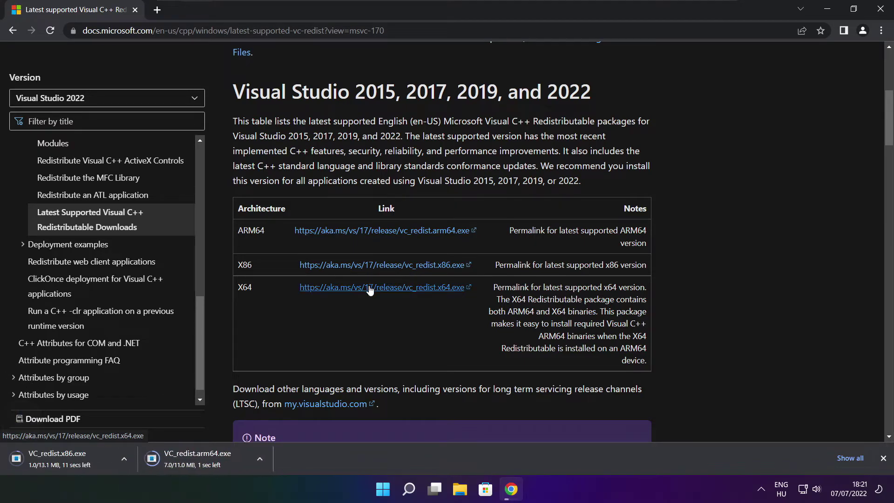
{"action": "left_click", "coordinate": [368, 288]}
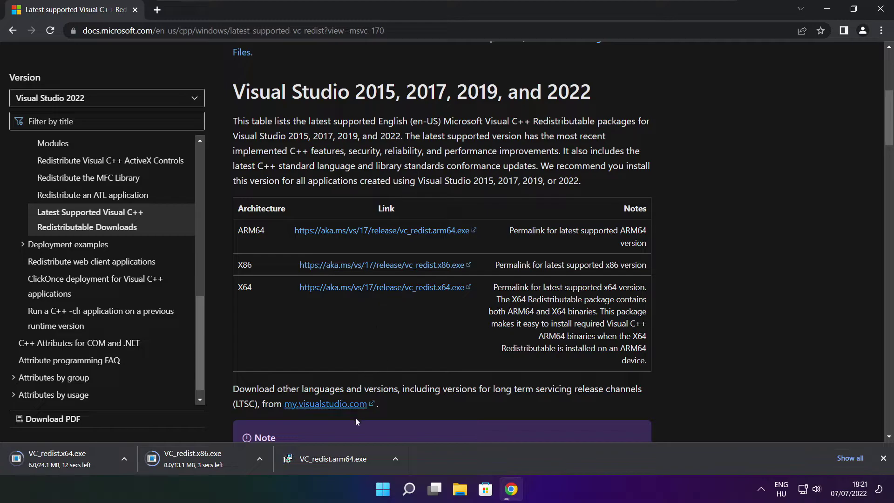
{"action": "left_click", "coordinate": [340, 460]}
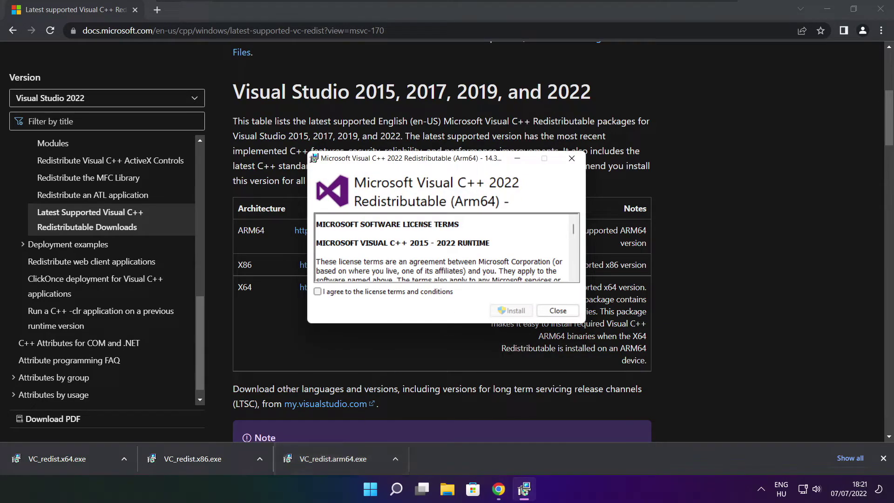
Attempt the ARM64 Visual C++ runtime install and dismiss the failed setup
{"action": "left_click_drag", "start_coordinate": [573, 229], "coordinate": [573, 273]}
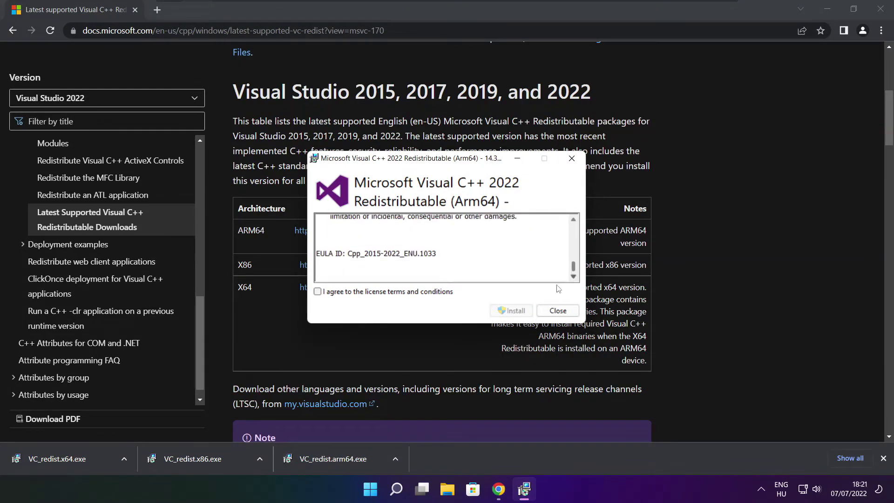
{"action": "left_click", "coordinate": [317, 292]}
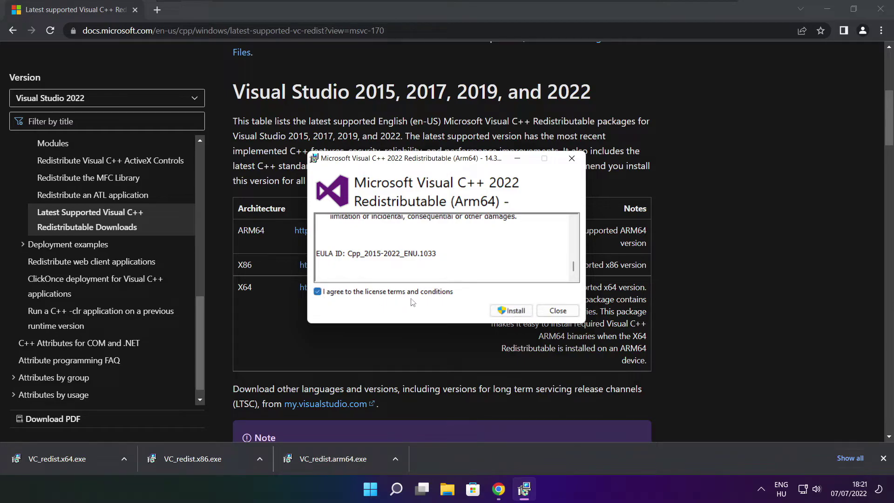
{"action": "left_click", "coordinate": [508, 310]}
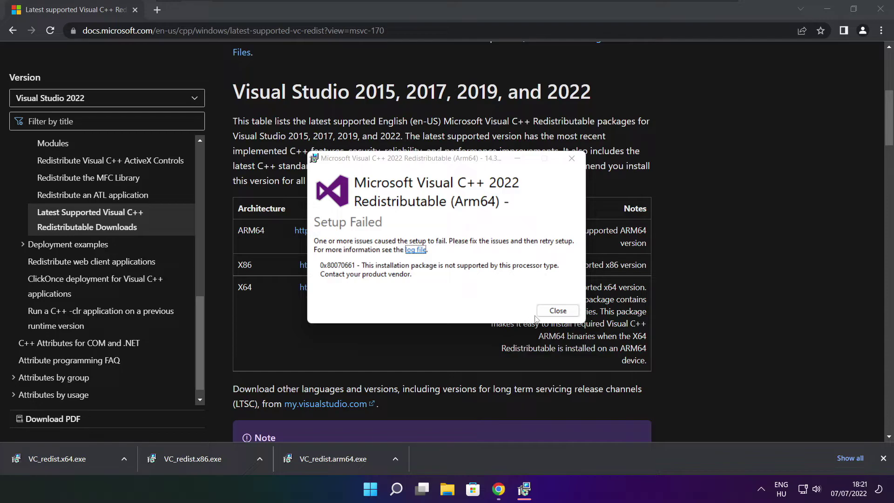
{"action": "left_click", "coordinate": [538, 315]}
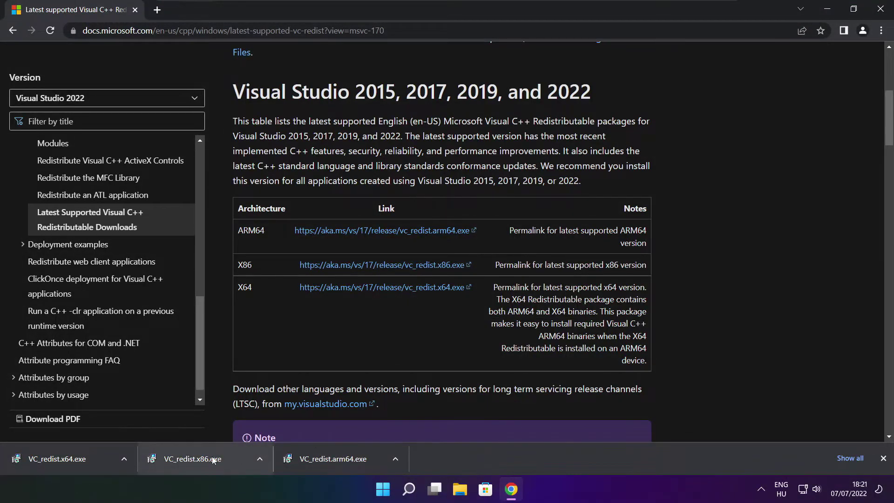
Install the x86 Visual C++ redistributable from VC_redist.x86.exe
{"action": "left_click", "coordinate": [212, 460]}
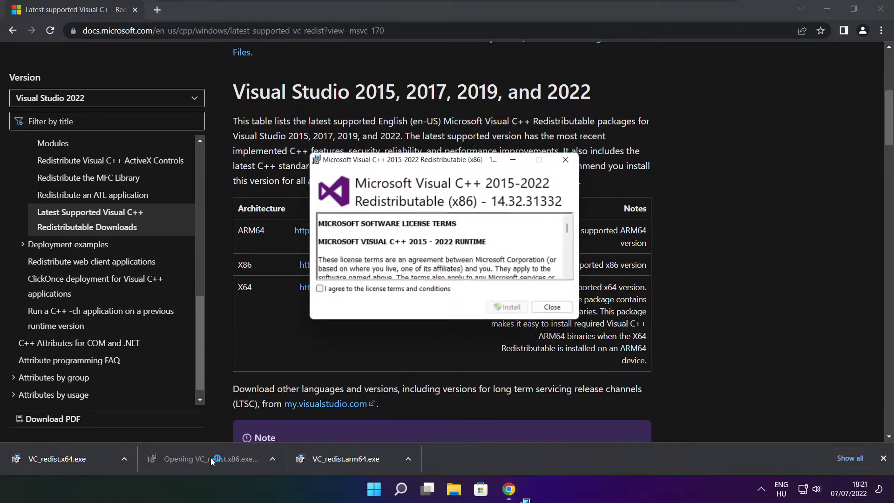
{"action": "left_click_drag", "start_coordinate": [573, 235], "coordinate": [574, 273]}
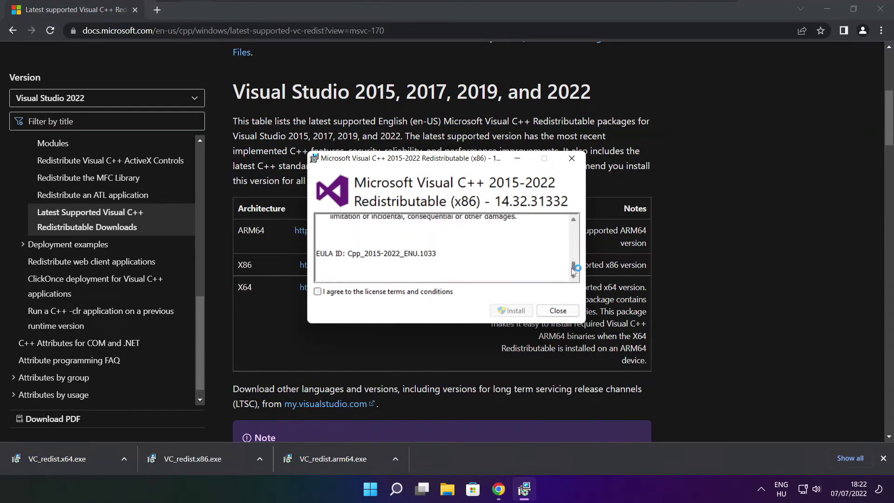
{"action": "left_click", "coordinate": [317, 292]}
{"action": "left_click", "coordinate": [512, 311]}
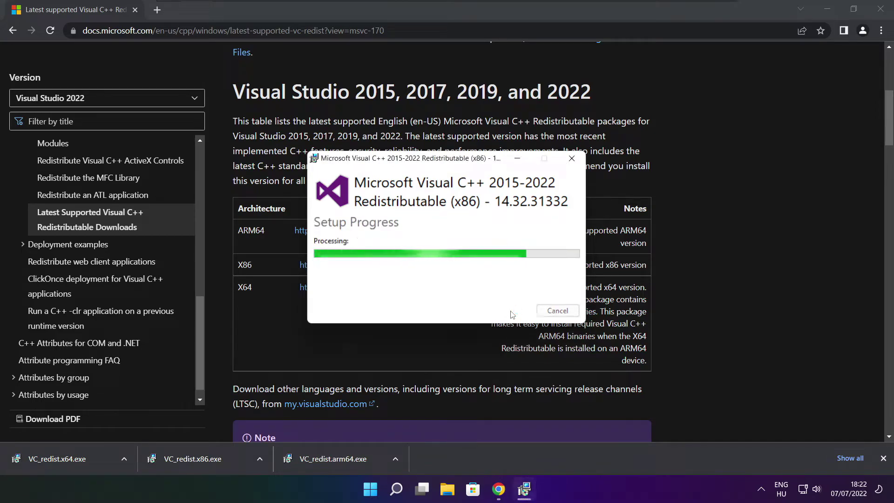
{"action": "left_click", "coordinate": [557, 310]}
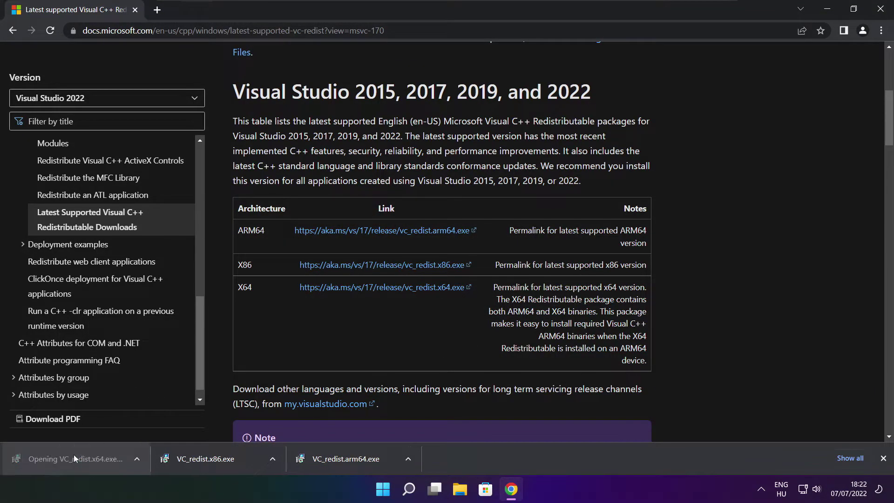
Install the x64 Visual C++ 2015-2022 redistributable 14.32.31332 from VC_redist.x64.exe
{"action": "left_click", "coordinate": [76, 460]}
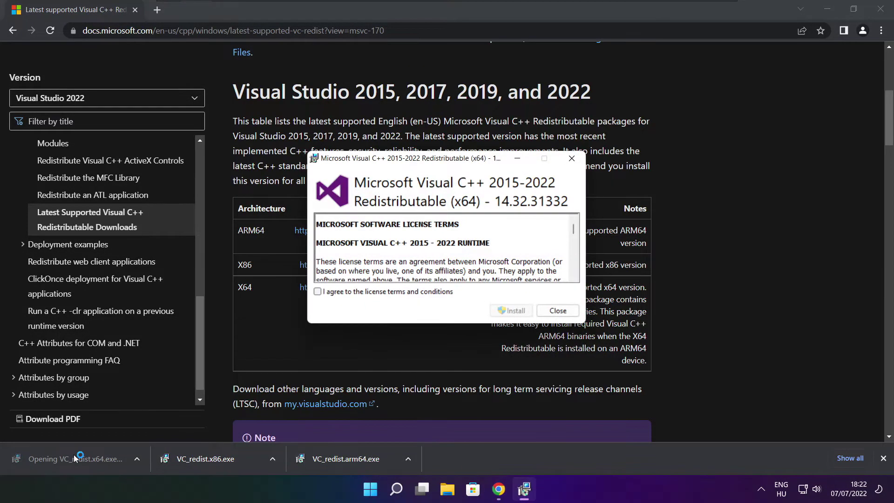
{"action": "left_click_drag", "start_coordinate": [573, 228], "coordinate": [573, 278]}
{"action": "left_click", "coordinate": [317, 291]}
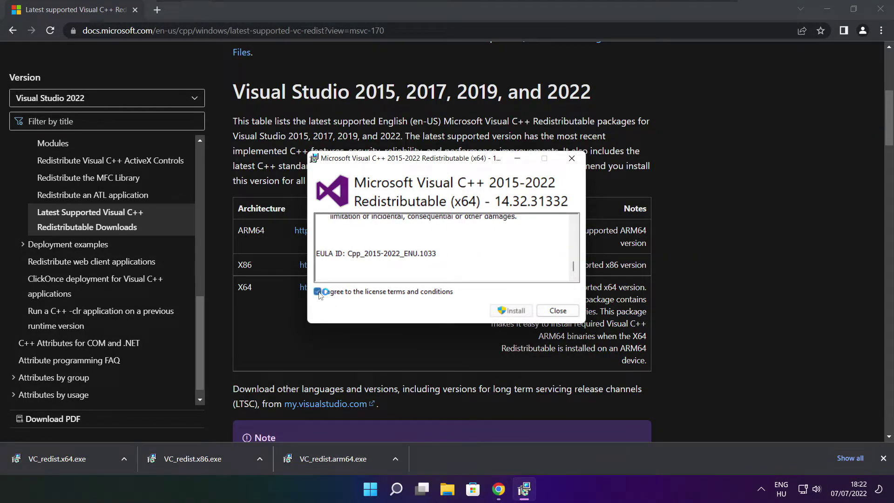
{"action": "left_click", "coordinate": [513, 314]}
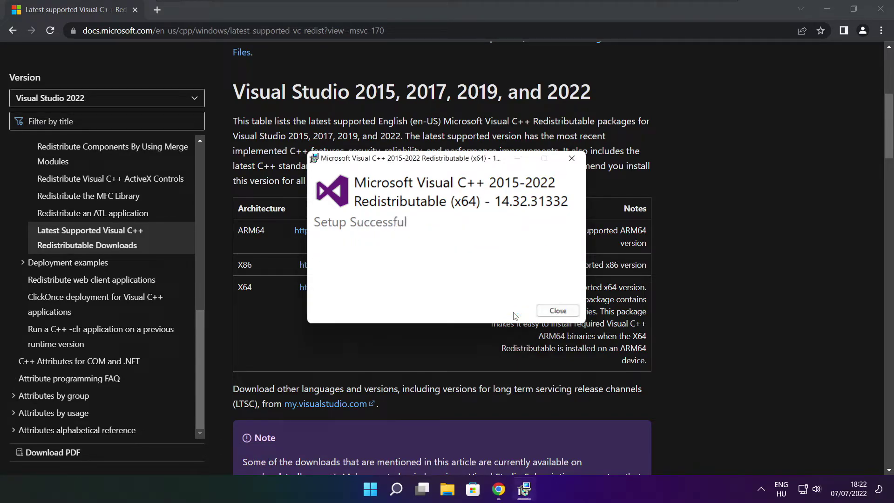
{"action": "left_click", "coordinate": [558, 314]}
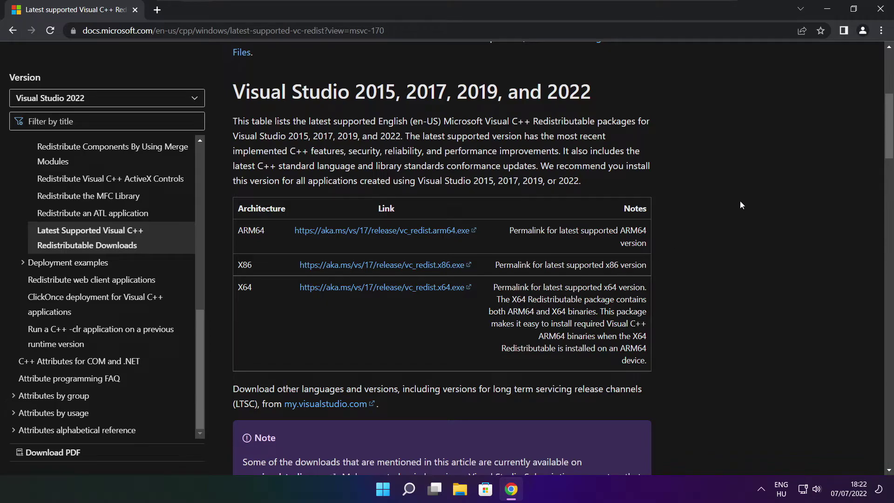
Close Chrome and open Task Manager from the Start right-click menu, showing the Startup apps list
{"action": "left_click", "coordinate": [881, 10]}
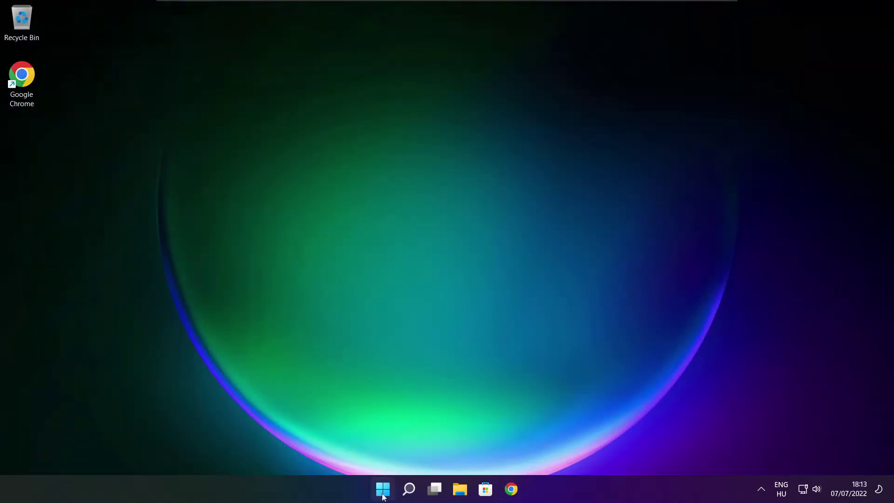
{"action": "right_click", "coordinate": [384, 491]}
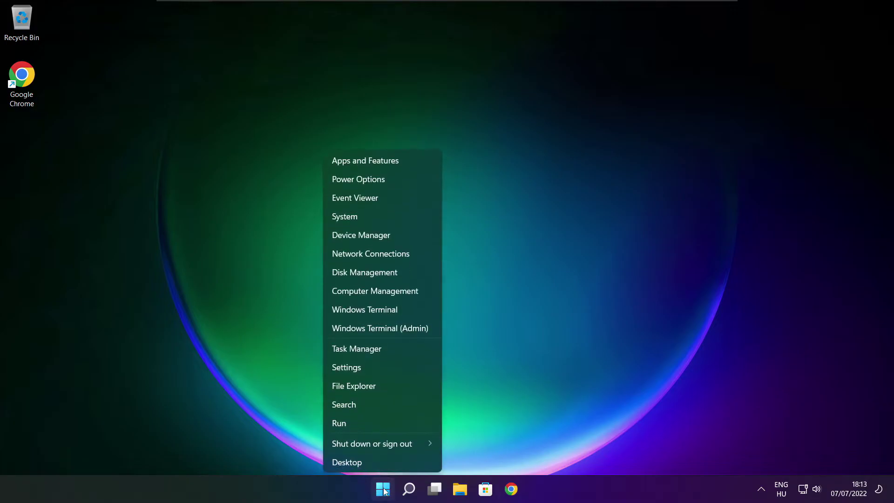
{"action": "left_click", "coordinate": [384, 349]}
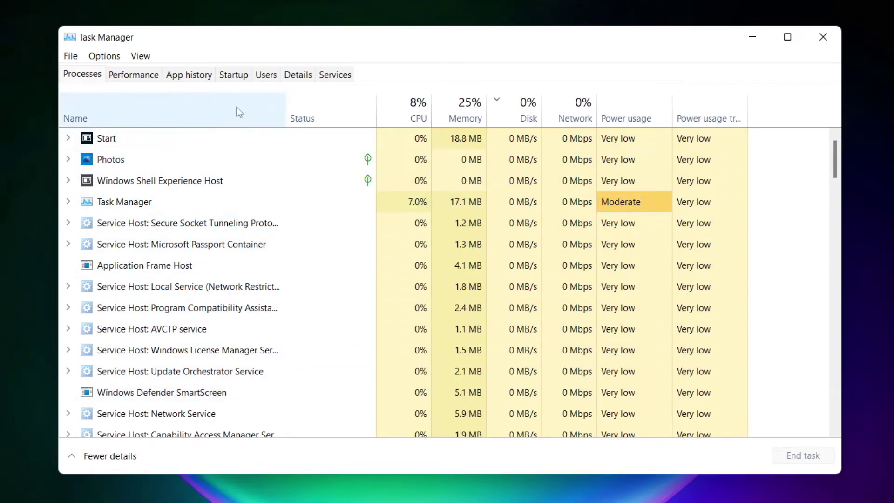
{"action": "left_click", "coordinate": [233, 77]}
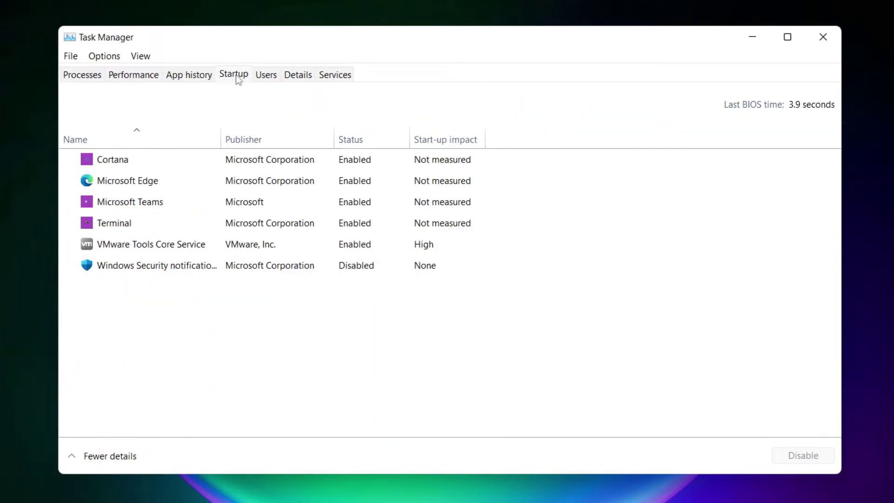
Disable Cortana, Microsoft Edge, Microsoft Teams and Terminal as startup apps, then close Task Manager
{"action": "left_click", "coordinate": [280, 164]}
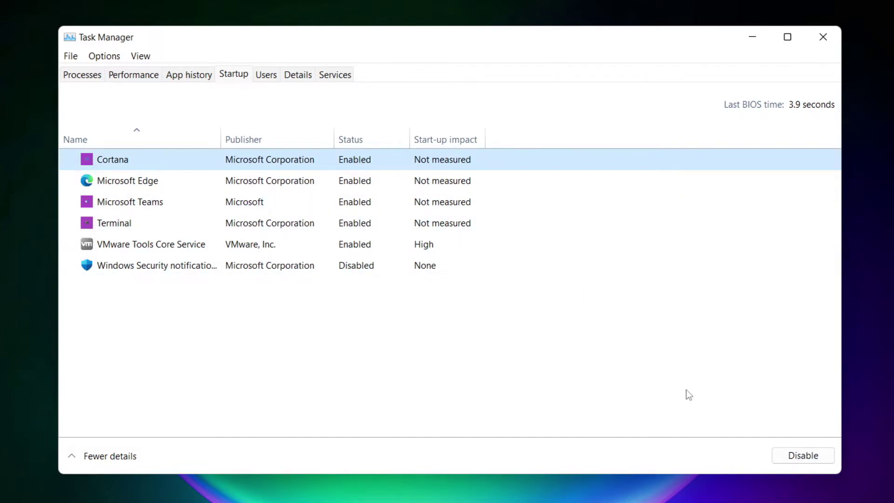
{"action": "left_click", "coordinate": [802, 456]}
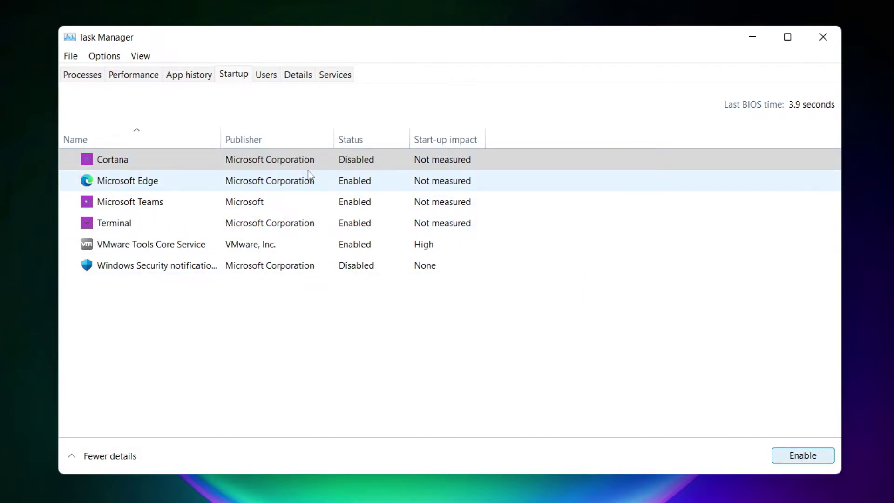
{"action": "left_click", "coordinate": [217, 184]}
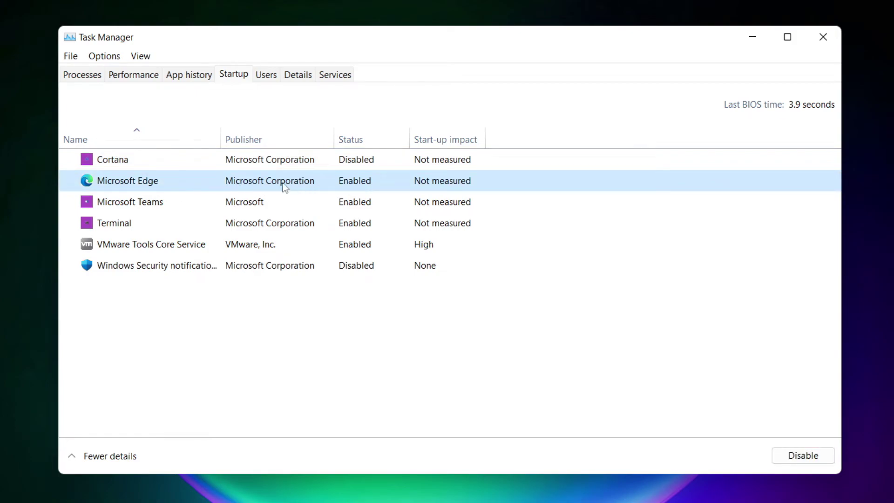
{"action": "left_click", "coordinate": [807, 460]}
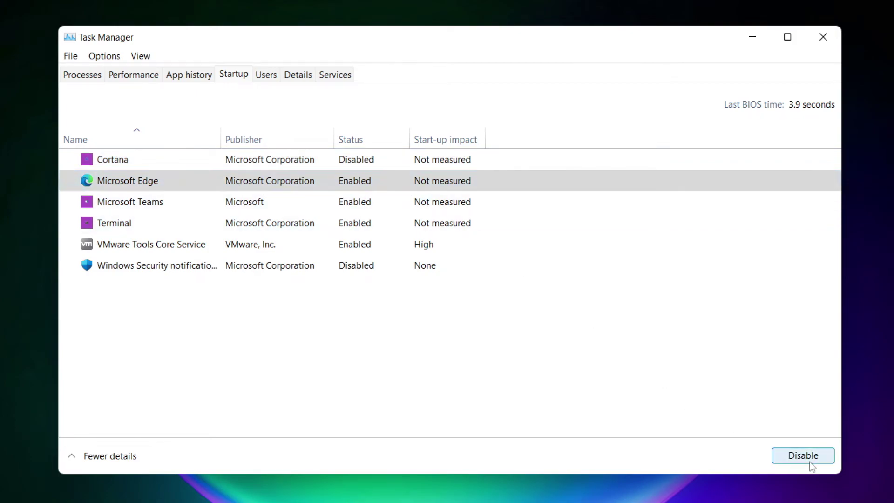
{"action": "left_click", "coordinate": [370, 204]}
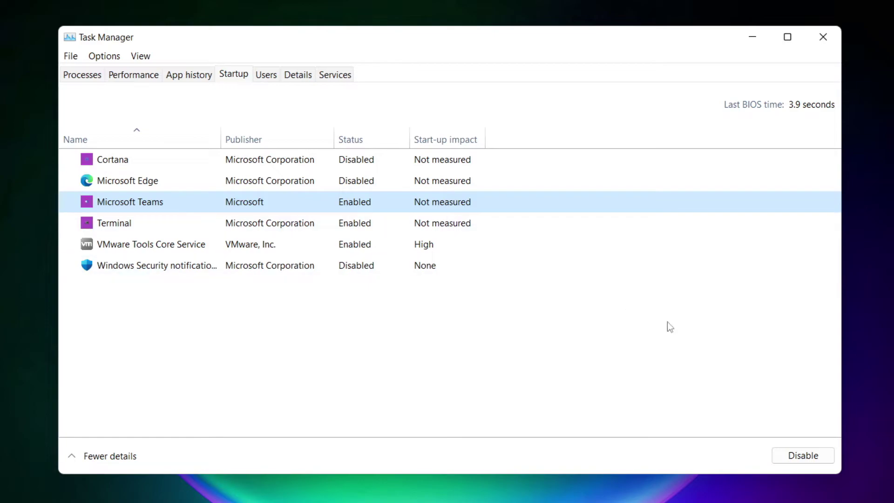
{"action": "left_click", "coordinate": [815, 460]}
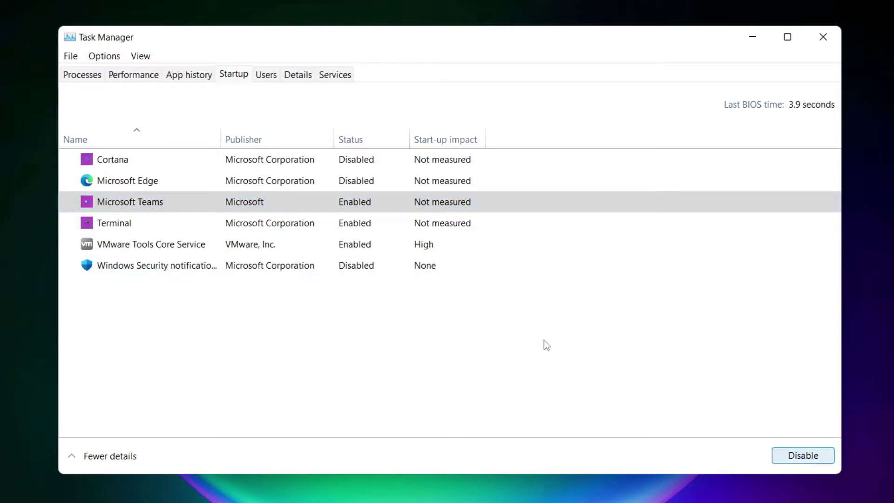
{"action": "left_click", "coordinate": [297, 227]}
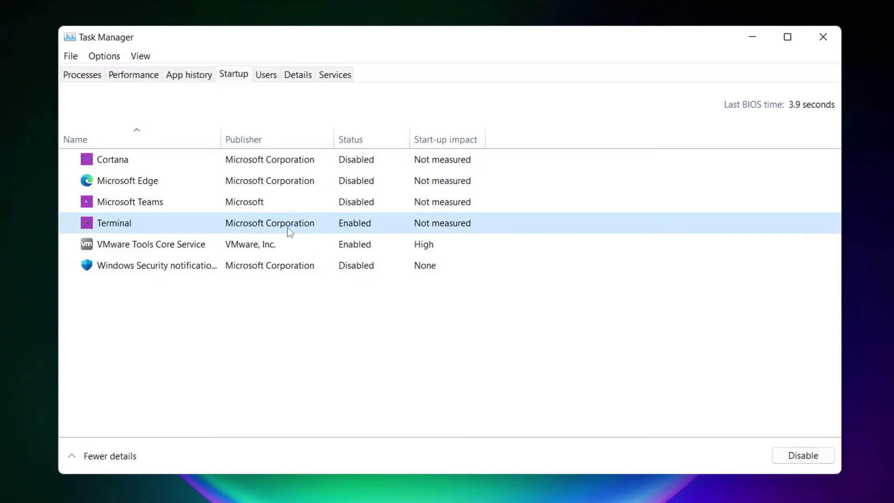
{"action": "left_click", "coordinate": [816, 460]}
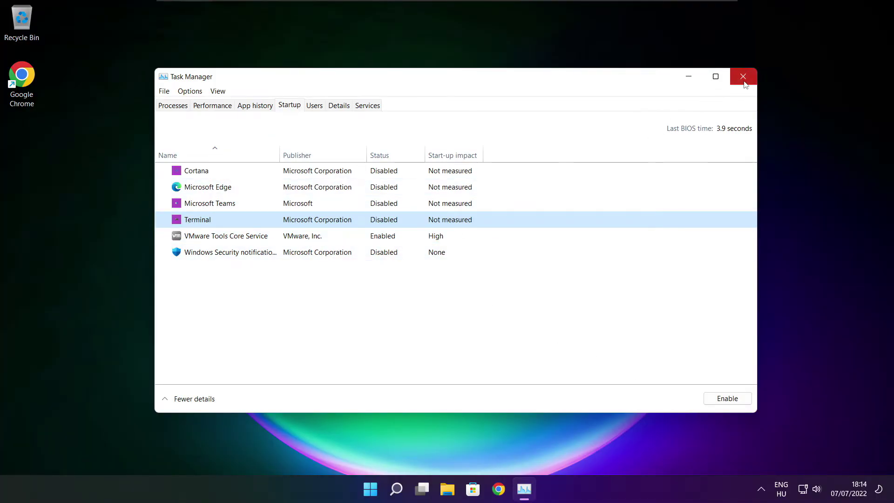
{"action": "left_click", "coordinate": [741, 79]}
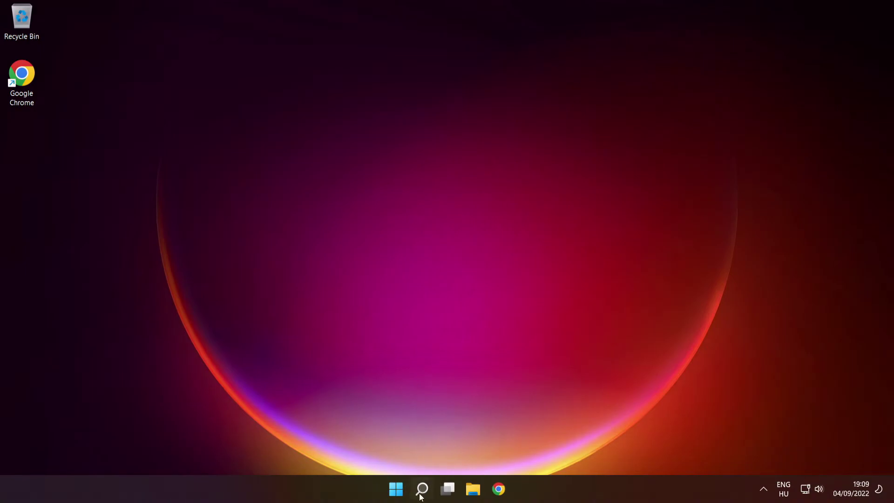
Search 'cmd', launch Command Prompt as administrator, centre it and begin typing the sfc command
{"action": "mouse_move", "coordinate": [418, 498]}
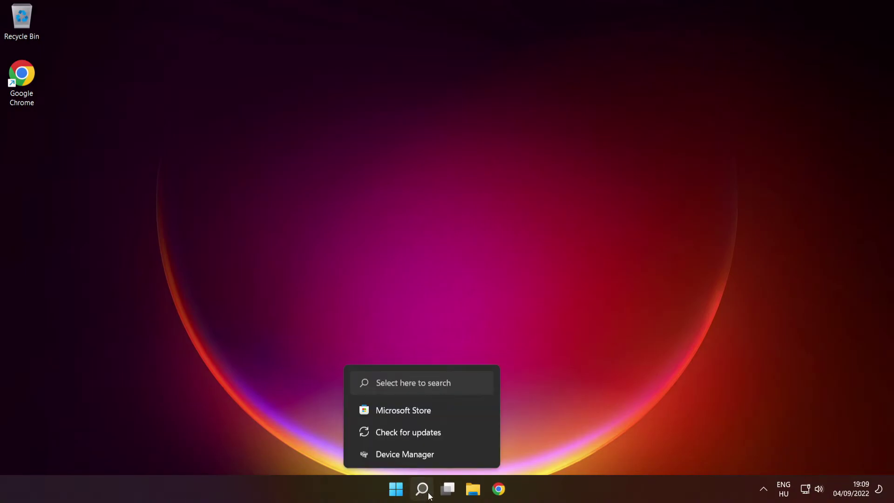
{"action": "left_click", "coordinate": [423, 493]}
{"action": "type", "text": "cmd"}
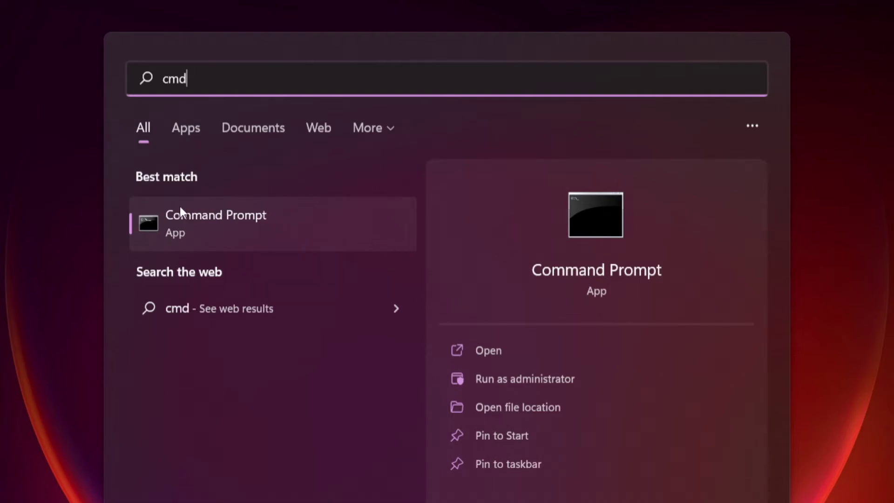
{"action": "right_click", "coordinate": [328, 218]}
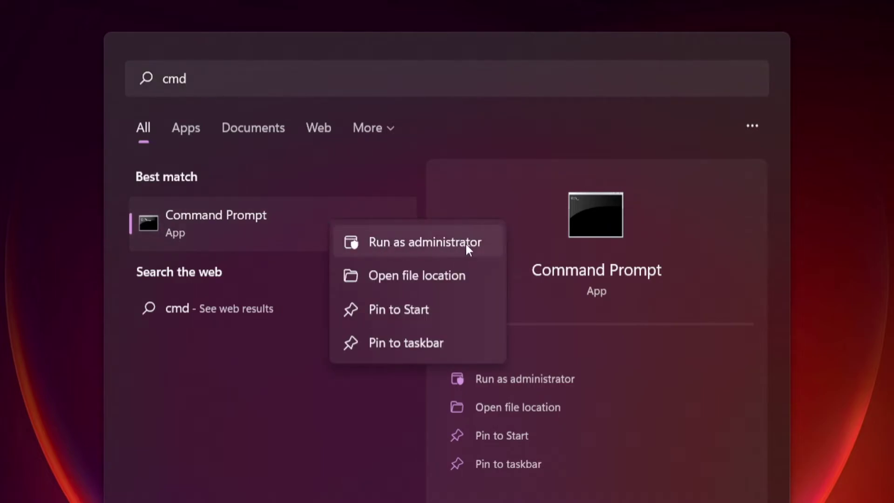
{"action": "left_click", "coordinate": [425, 240]}
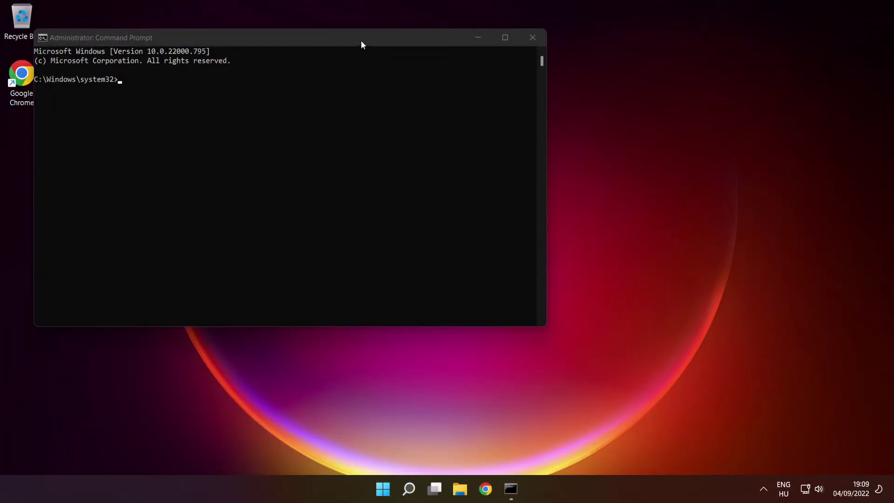
{"action": "left_click_drag", "start_coordinate": [360, 39], "coordinate": [515, 112]}
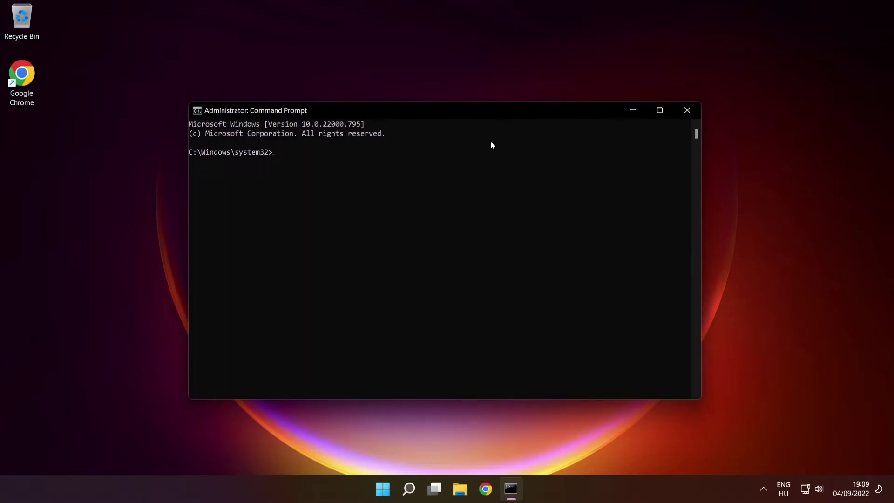
{"action": "type", "text": "sfc /scannow"}
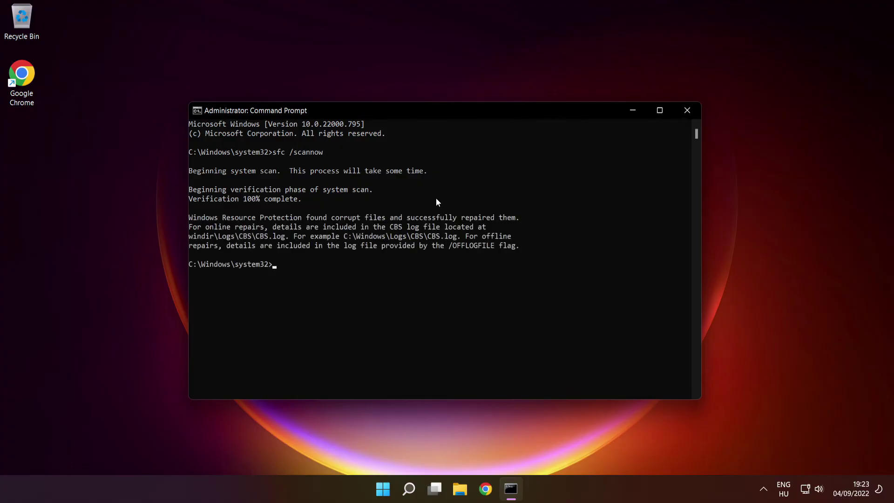
Close Command Prompt and bring up the Start menu's Sleep, Shut down and Restart options
{"action": "left_click", "coordinate": [688, 112]}
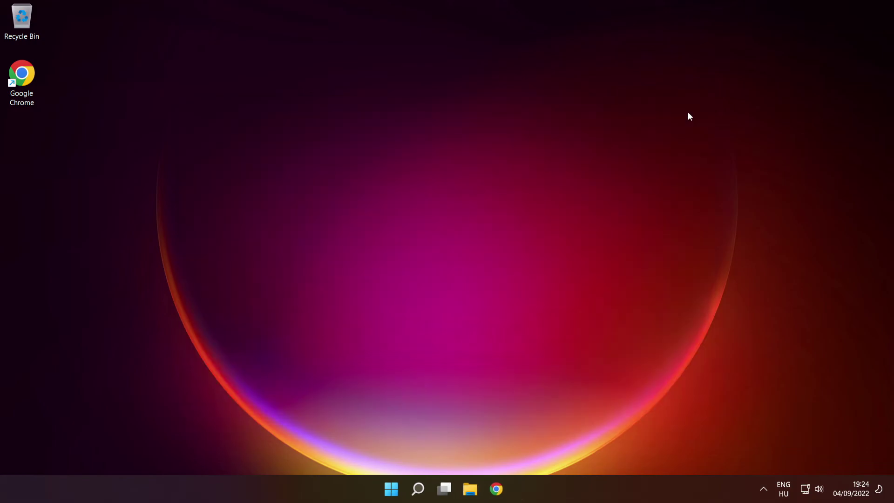
{"action": "left_click", "coordinate": [396, 489]}
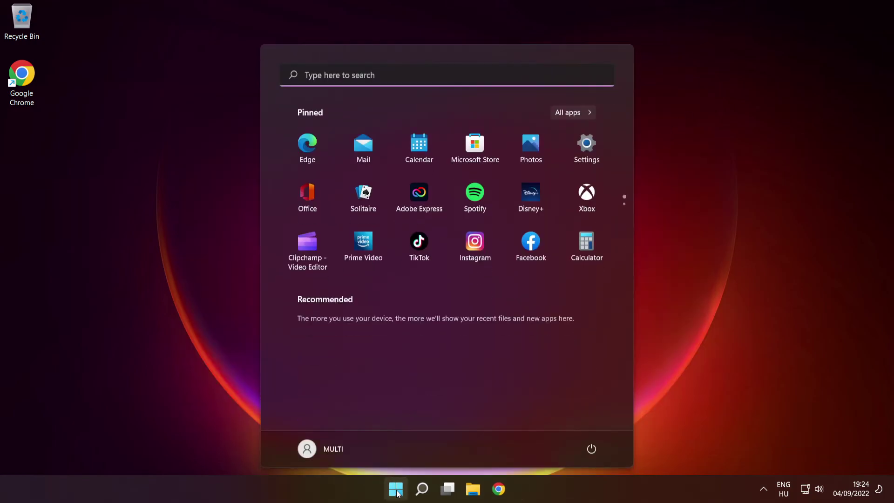
{"action": "left_click", "coordinate": [592, 448]}
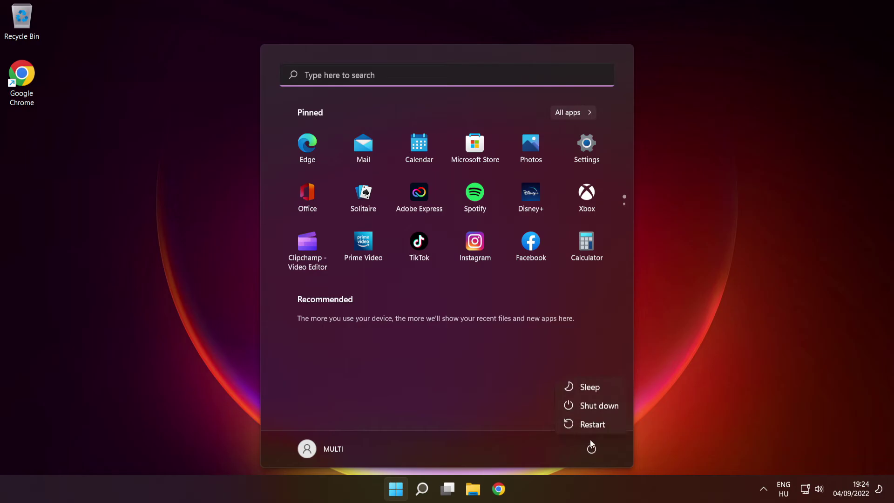